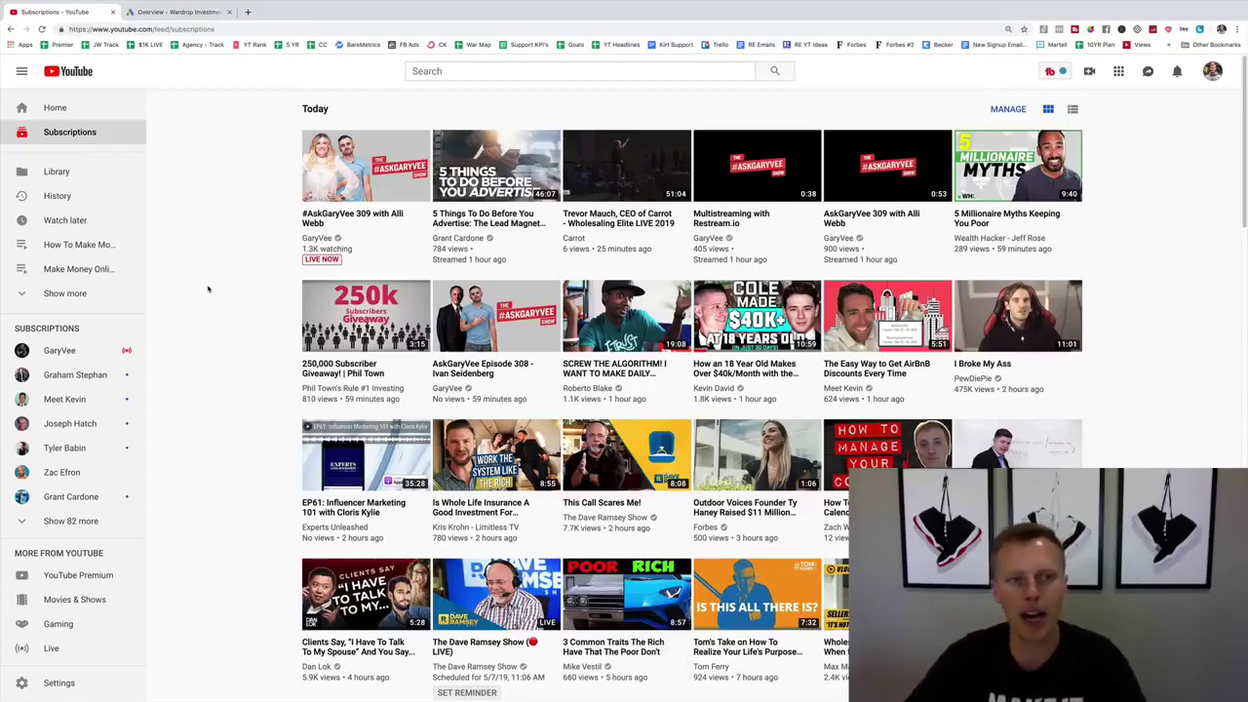
# Step: Switch to Google Ads and open the Audience manager in the shared library
pyautogui.click(171, 12)
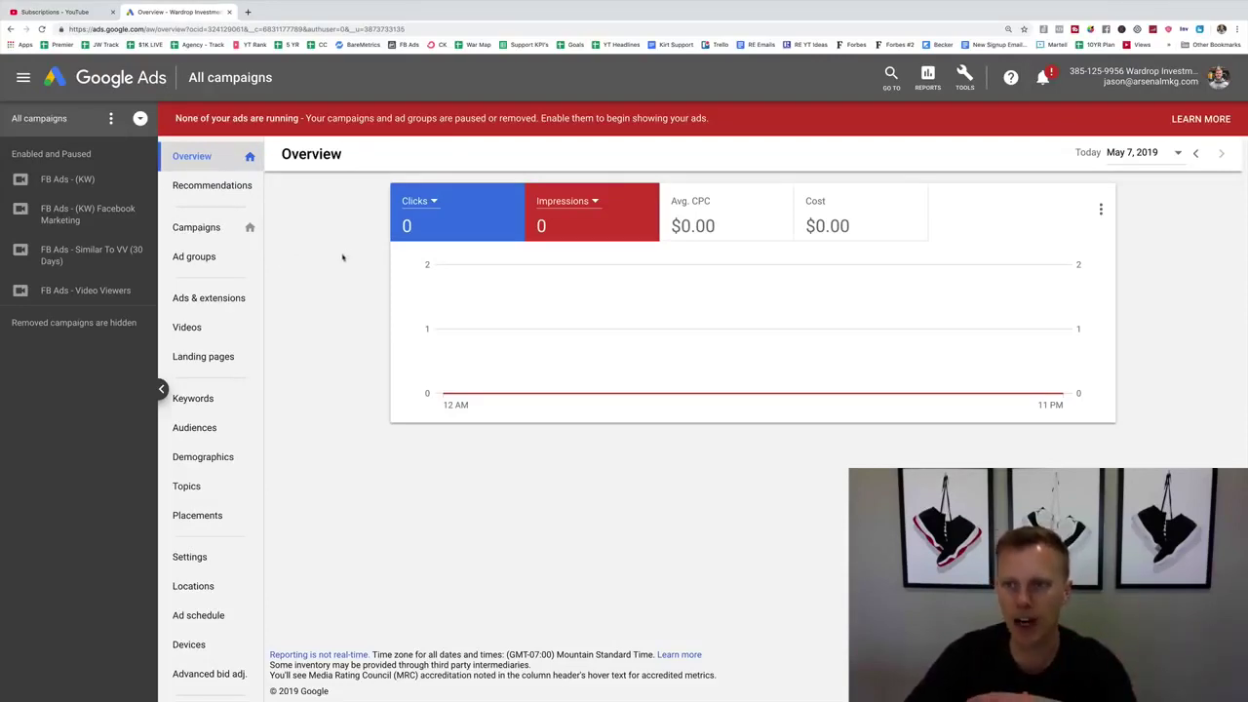
pyautogui.click(965, 76)
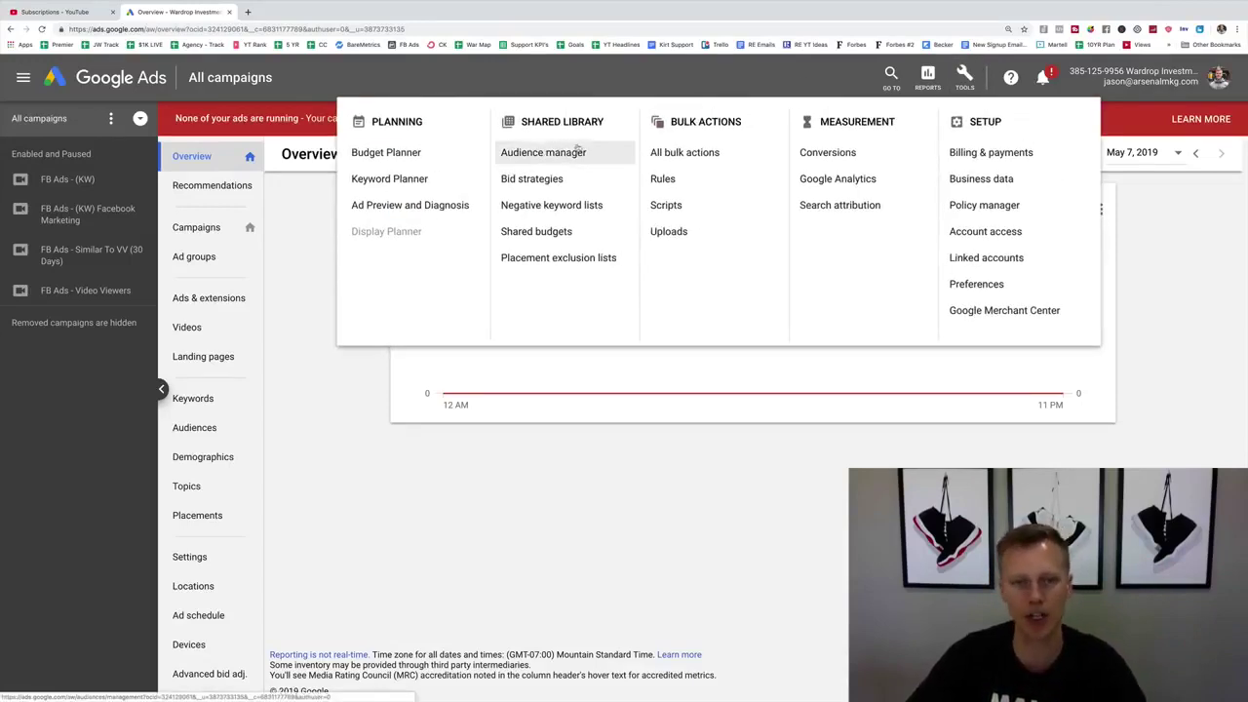
pyautogui.moveTo(501, 121); pyautogui.dragTo(607, 124)
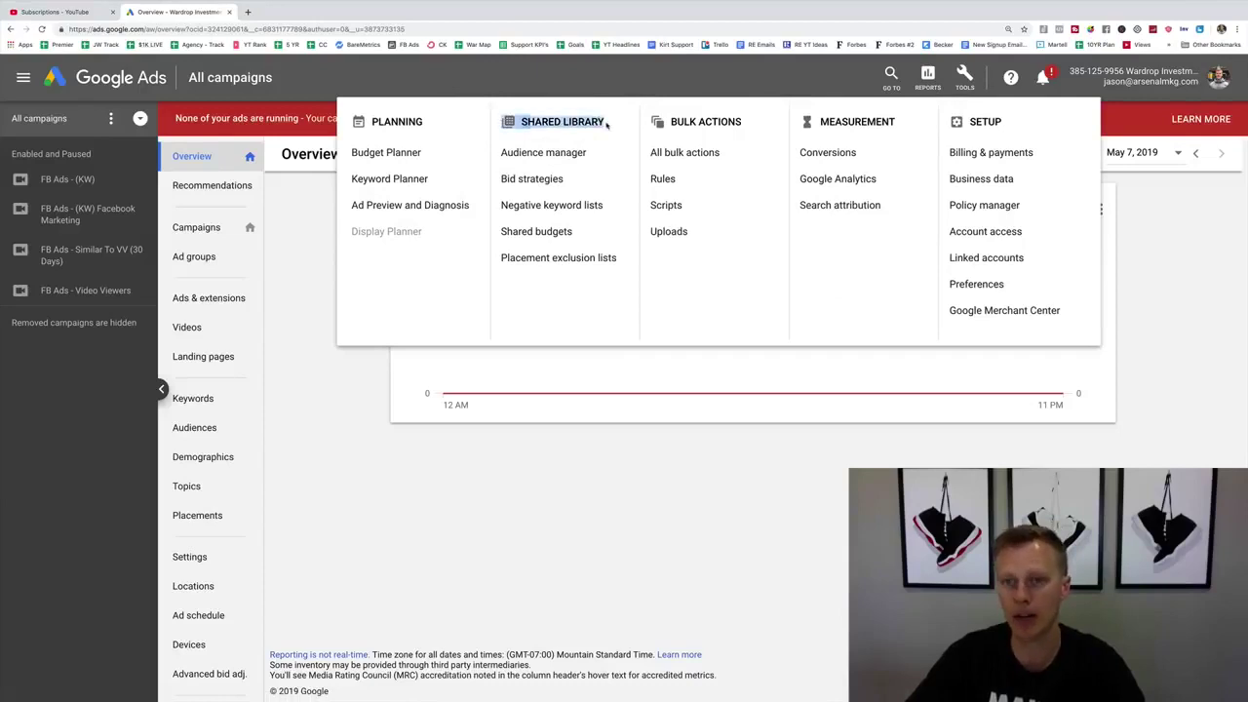
pyautogui.click(585, 153)
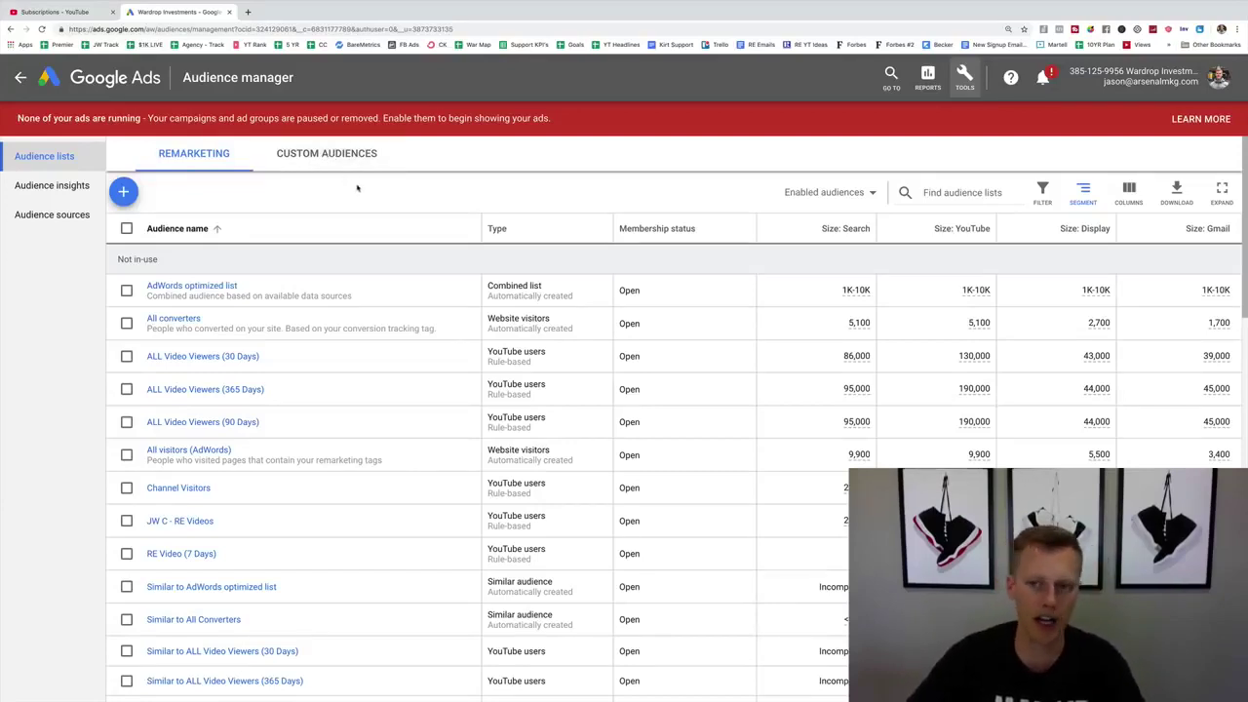
# Step: Review the existing remarketing audience lists and start a new audience of YouTube users
pyautogui.scroll(-2, 309, 323)
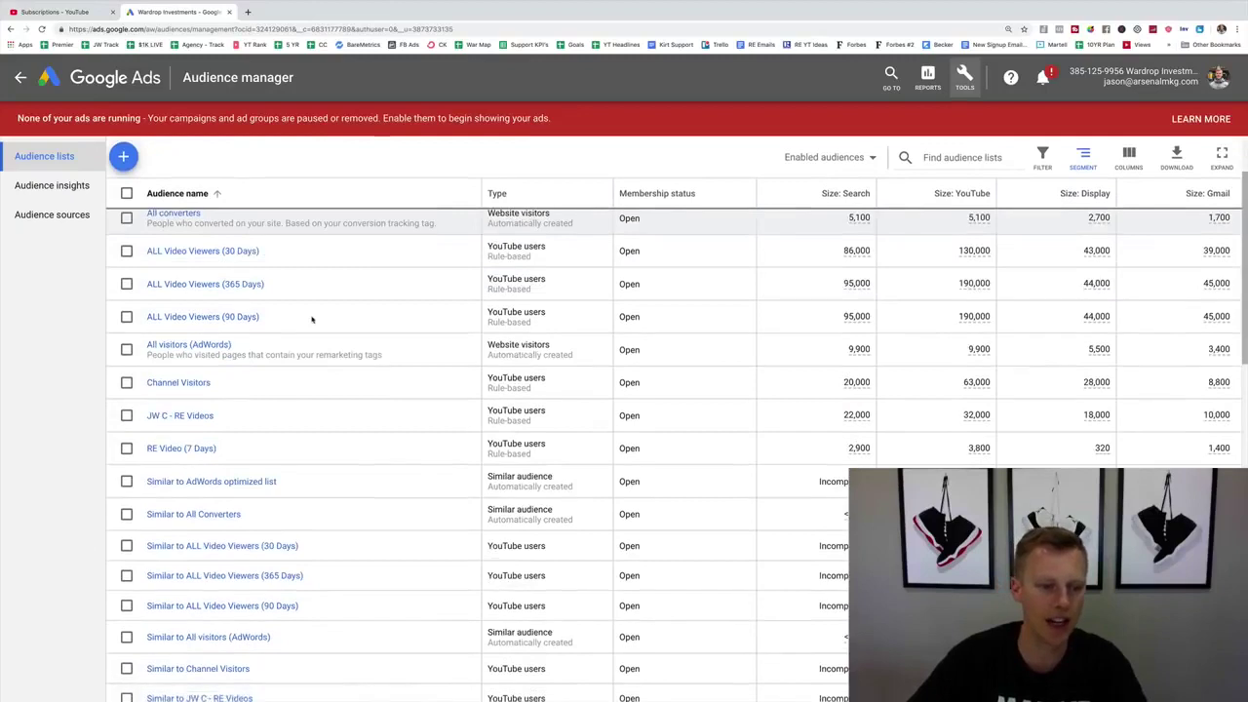
pyautogui.scroll(-2, 312, 319)
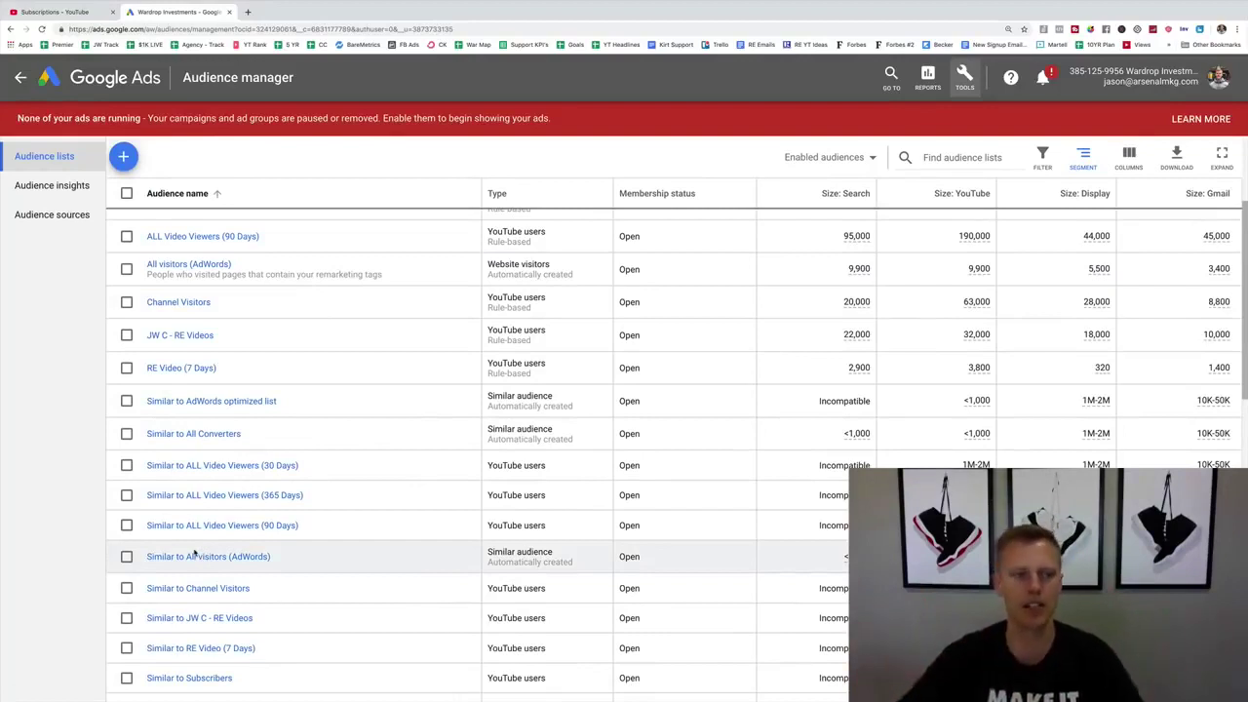
pyautogui.scroll(4, 196, 552)
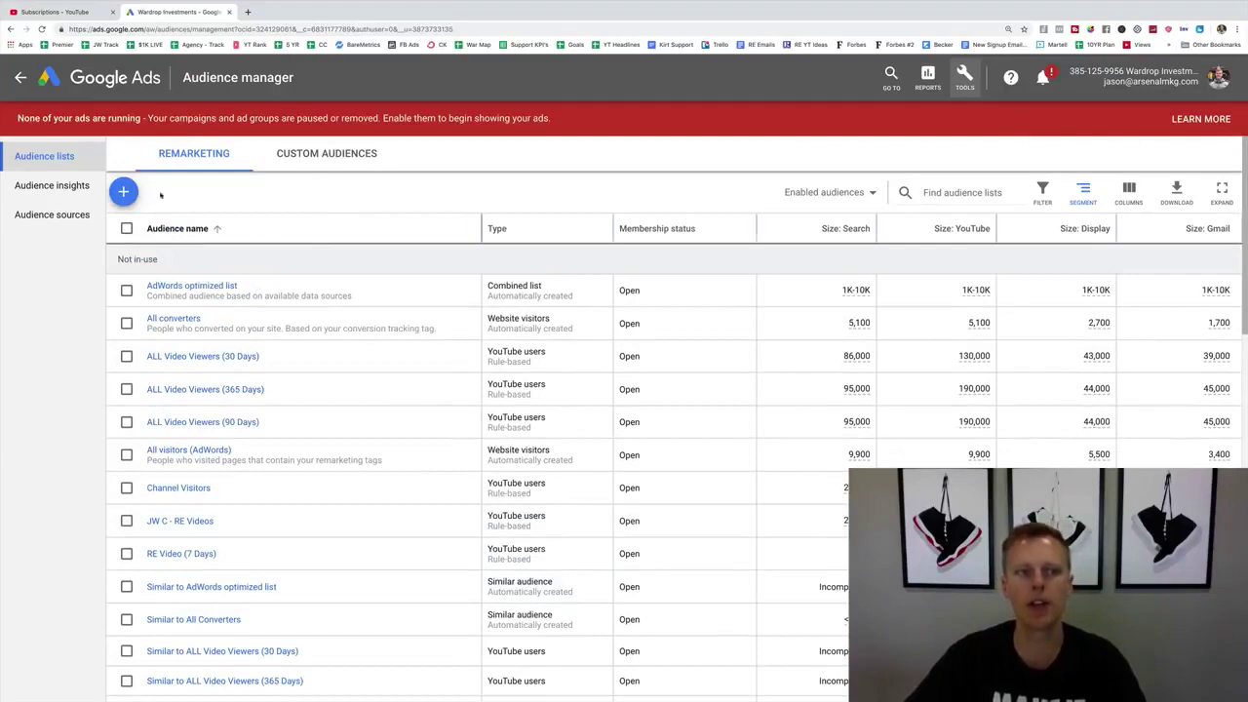
pyautogui.click(123, 191)
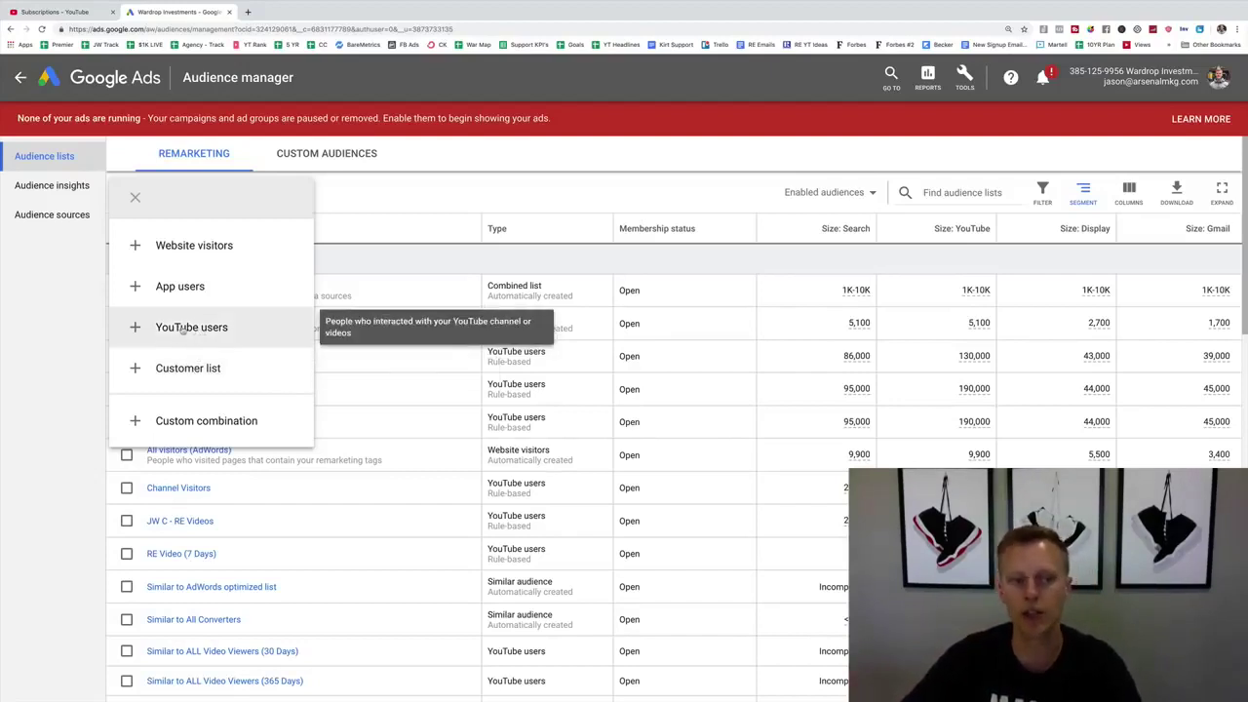
pyautogui.click(182, 329)
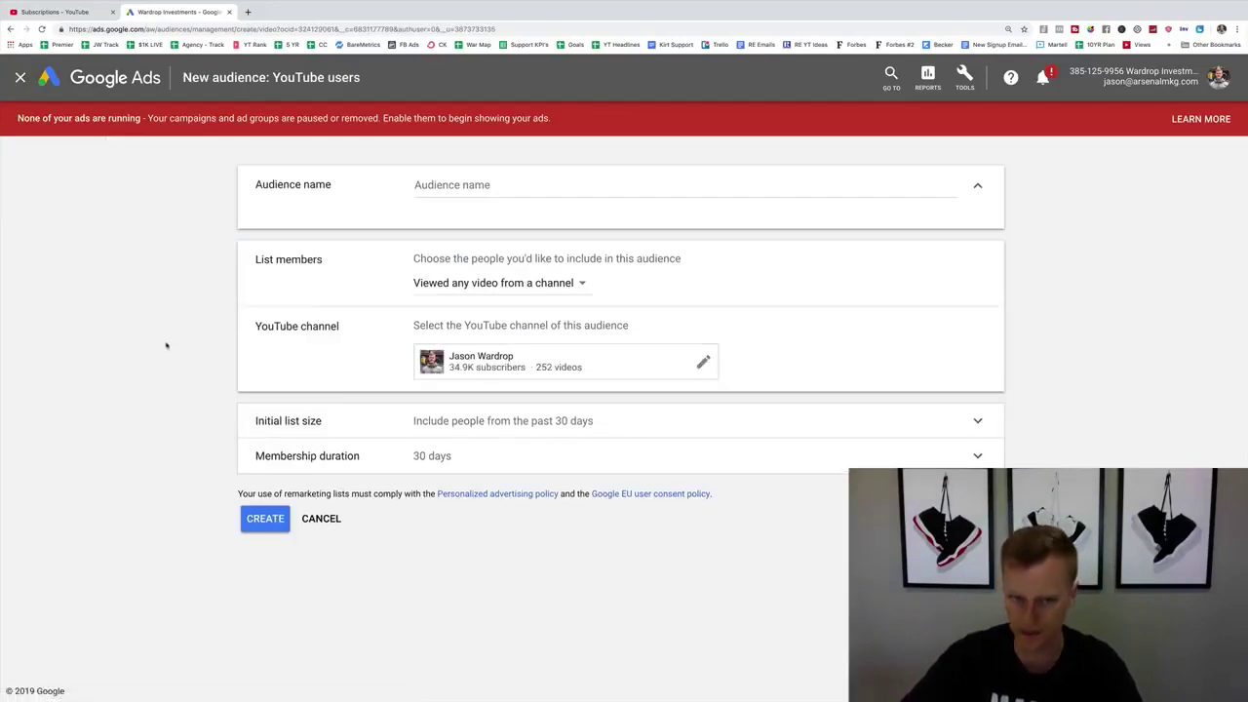
pyautogui.click(442, 184)
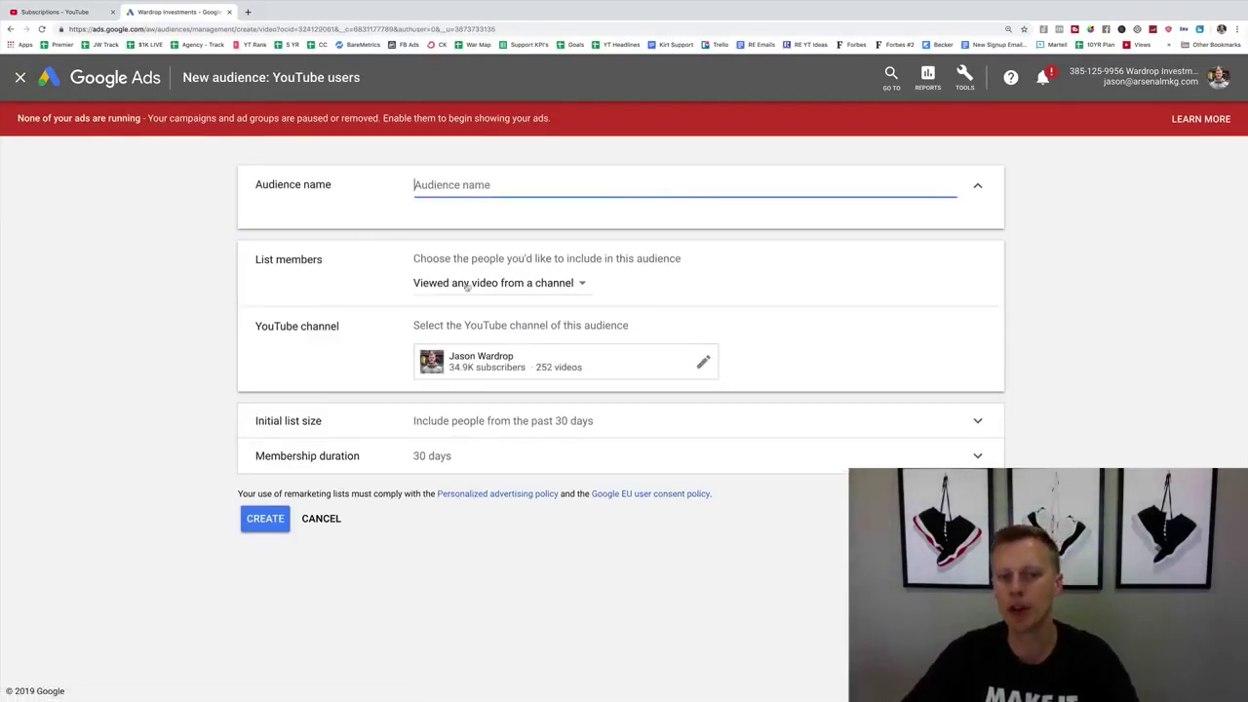
# Step: Set the list members to "Viewed certain videos" and include "How To Create Instagram Ads For Beginners 2019"
pyautogui.click(571, 285)
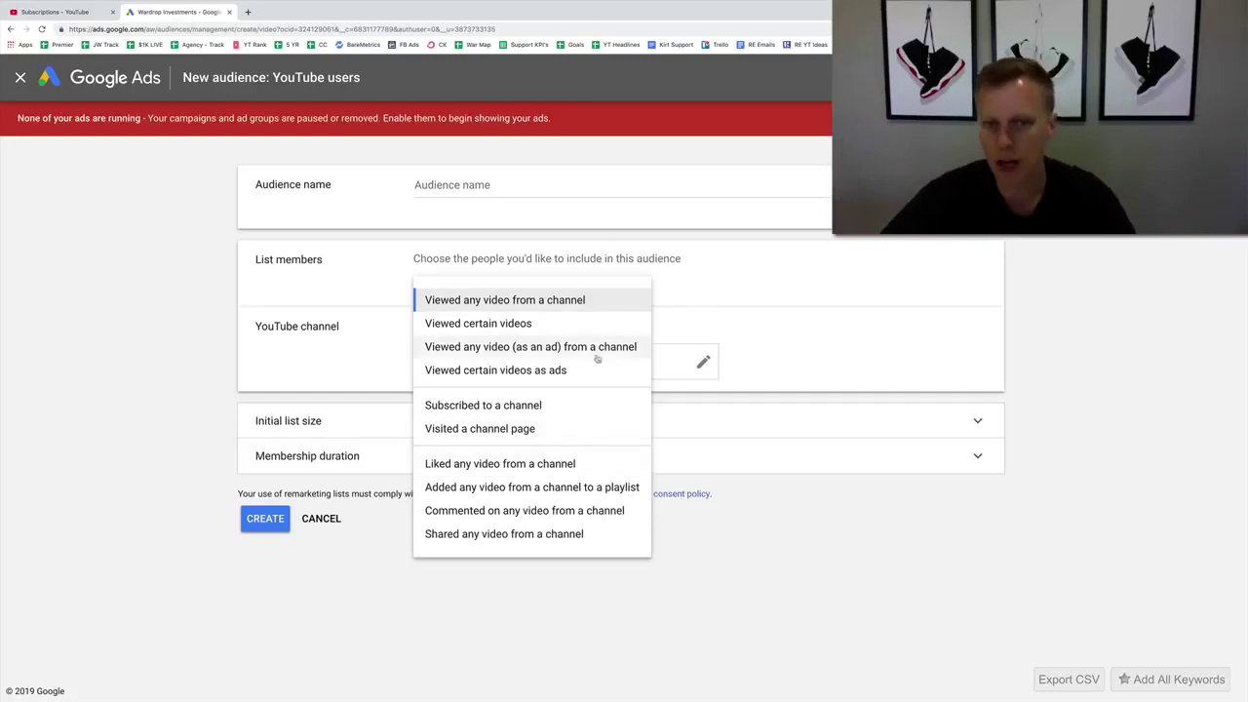
pyautogui.click(550, 325)
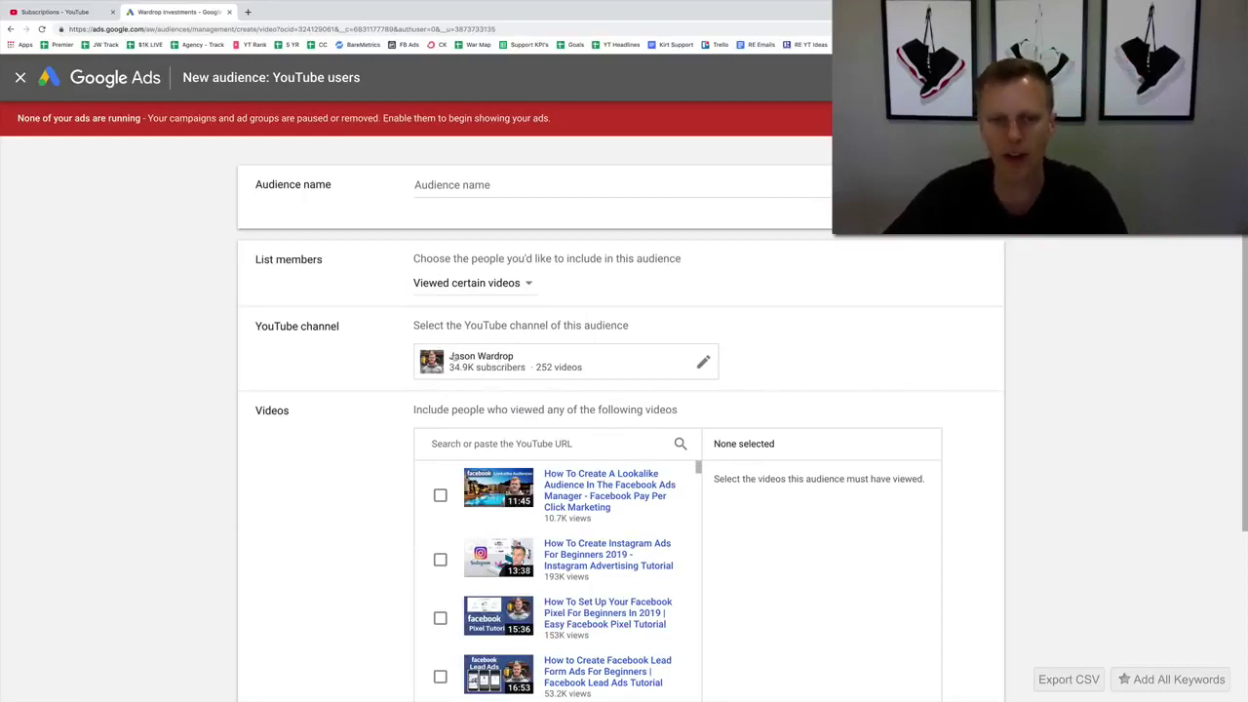
pyautogui.scroll(-2, 360, 422)
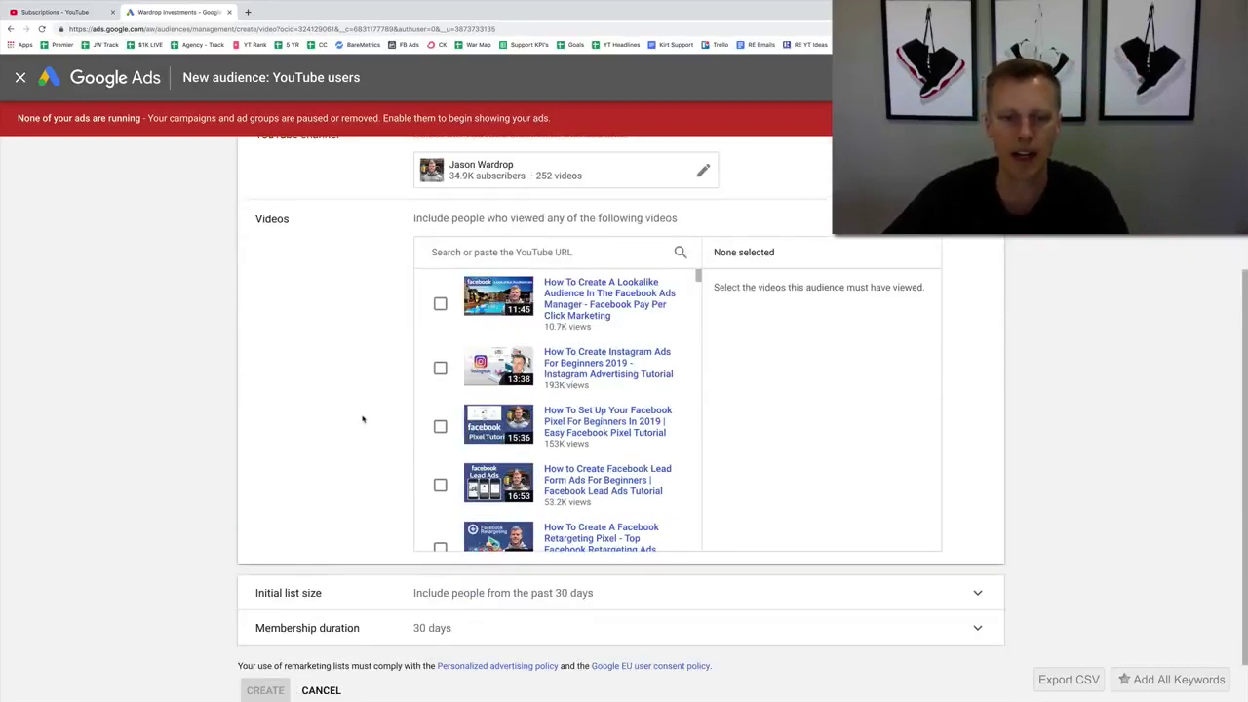
pyautogui.scroll(-1, 362, 419)
pyautogui.scroll(1, 362, 419)
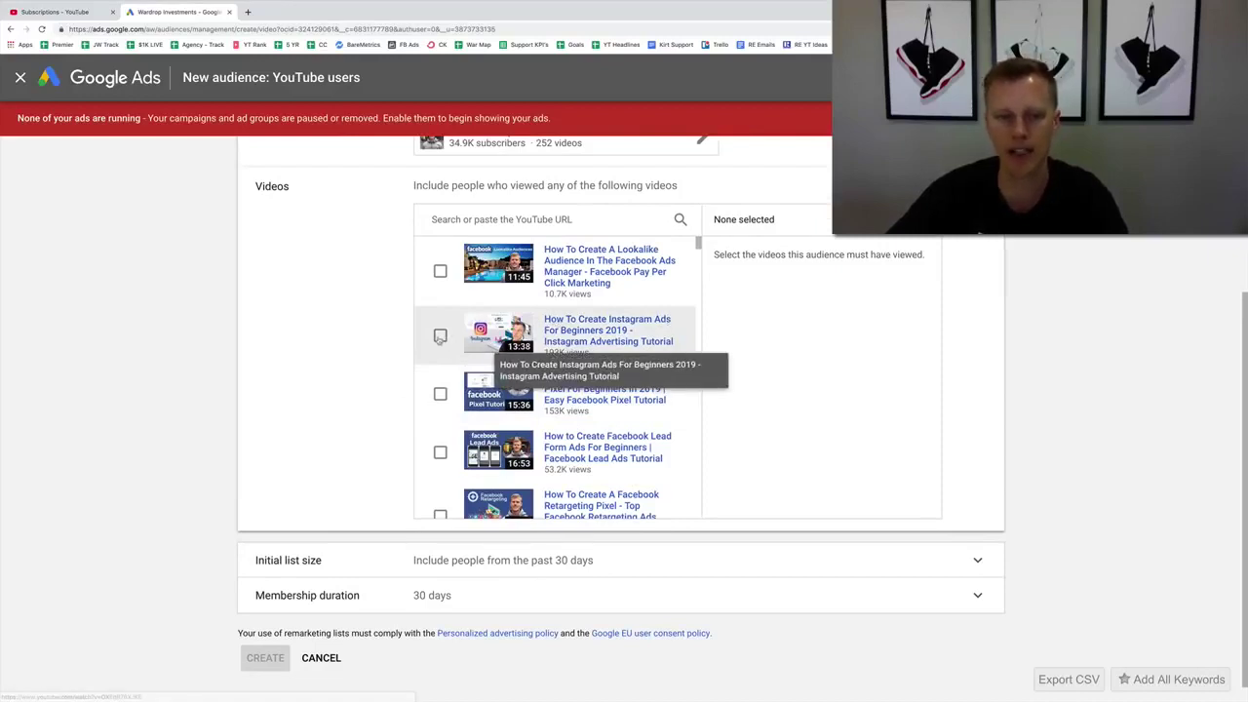
pyautogui.click(440, 335)
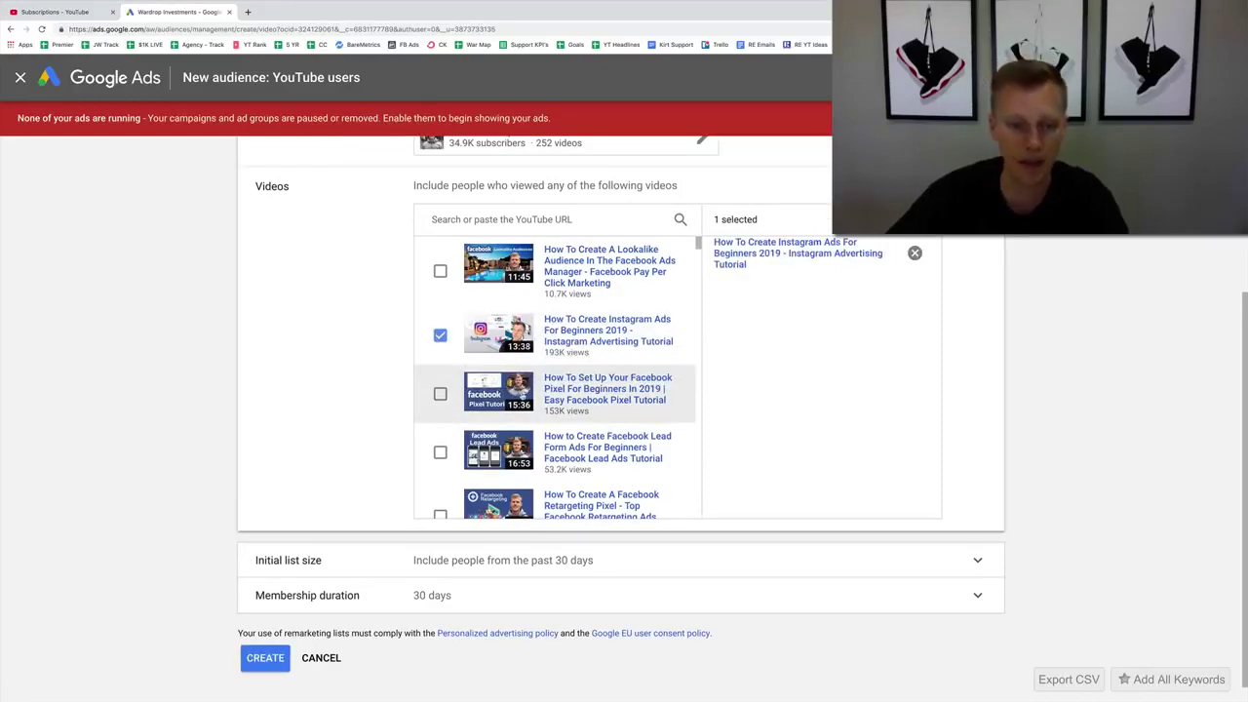
# Step: Search the channel's videos for "instagram" and include the Advertise On Instagram, Marketing Tips, Story Ads and MASTER Instagram Ads videos
pyautogui.scroll(-5, 509, 387)
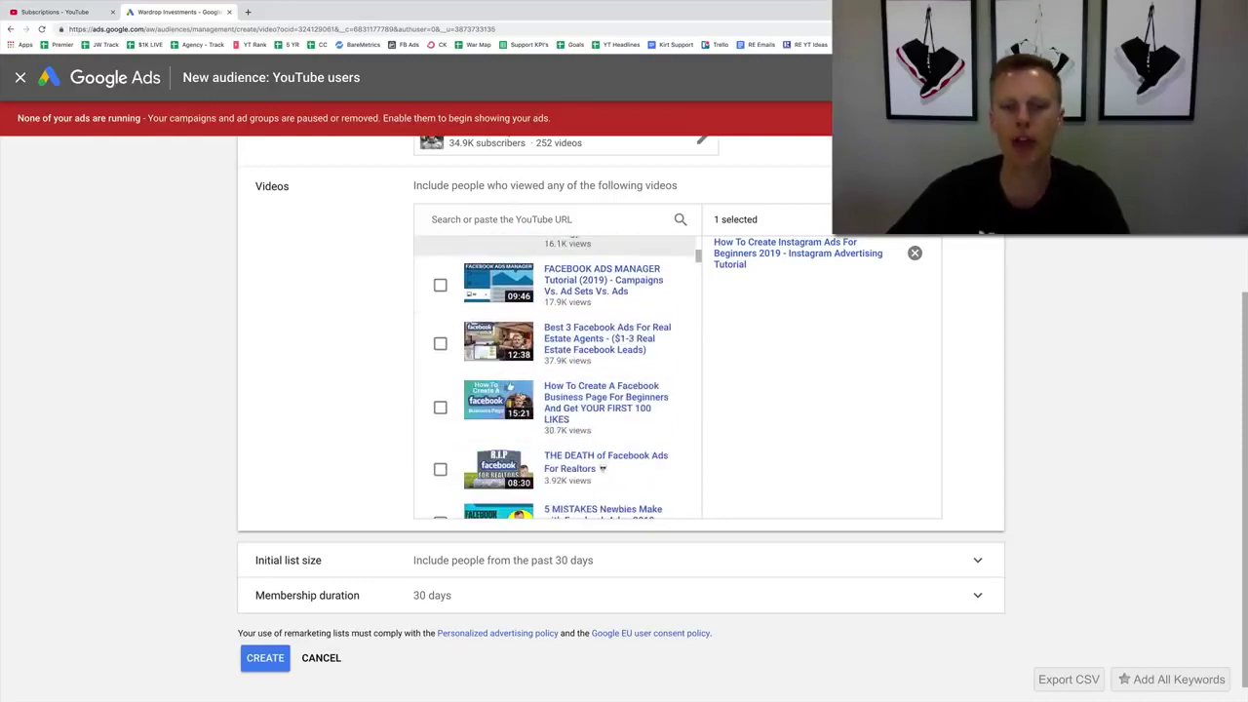
pyautogui.scroll(-5, 509, 387)
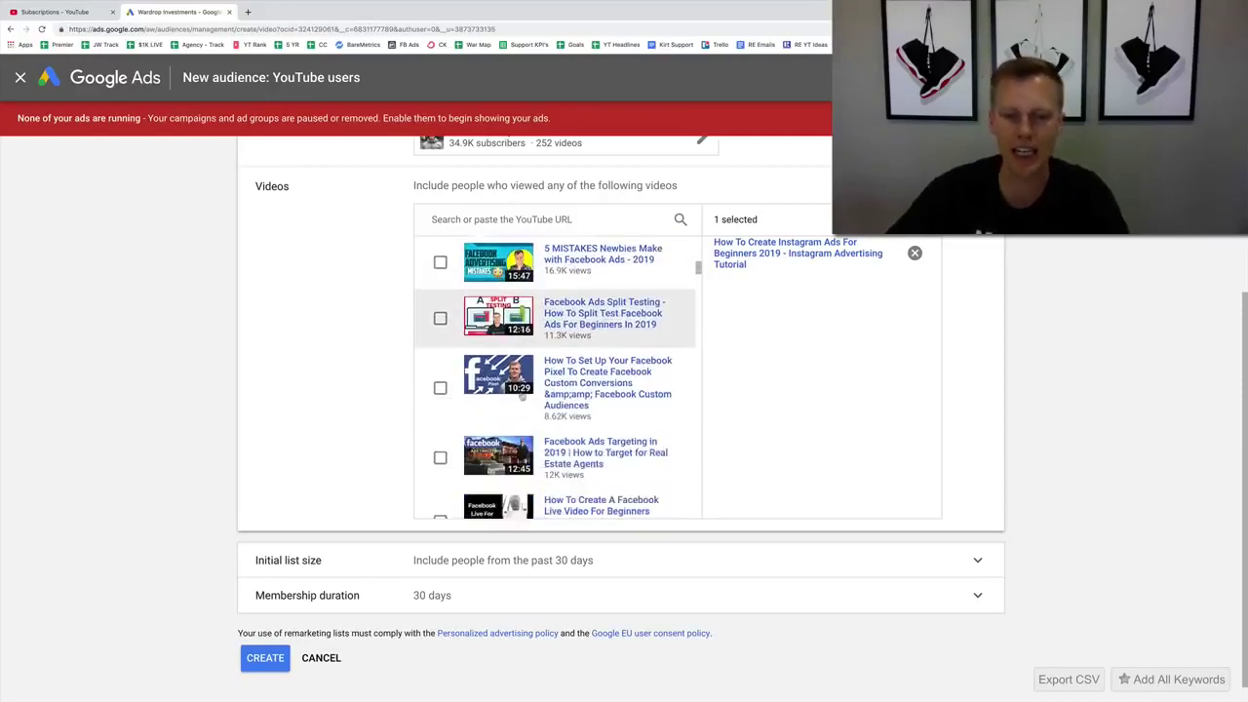
pyautogui.scroll(-2, 522, 394)
pyautogui.click(519, 219)
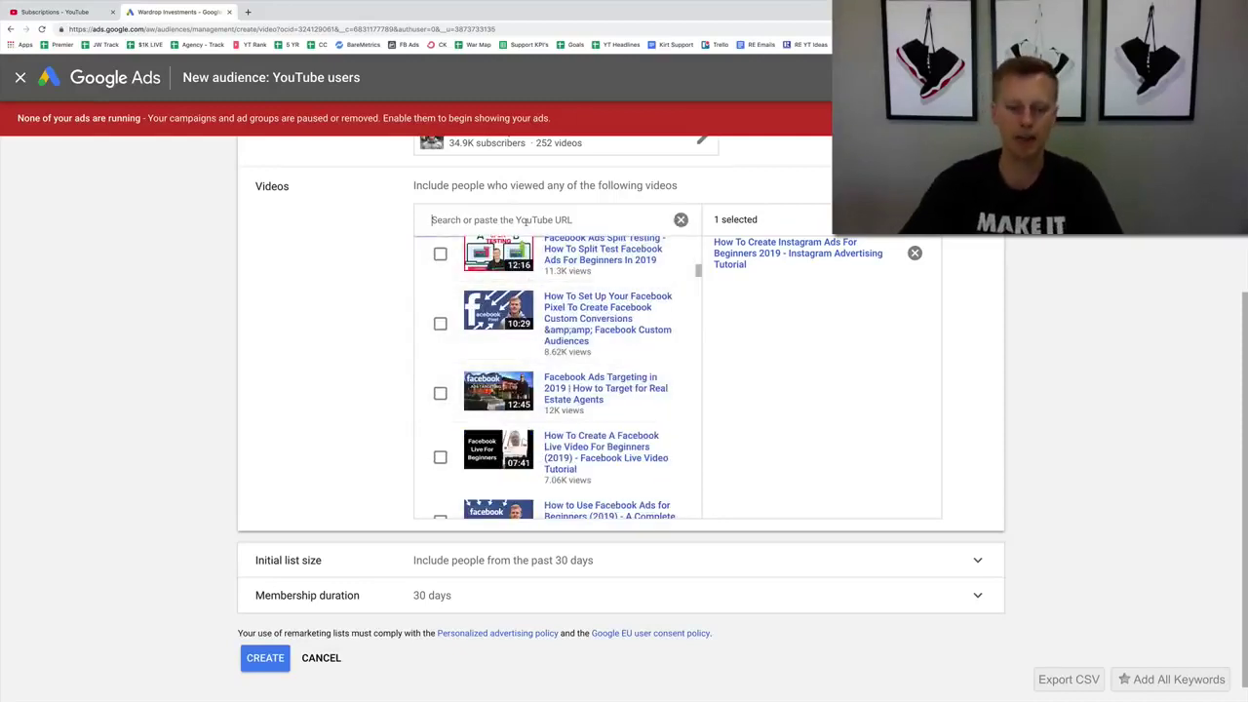
pyautogui.write('instagram')
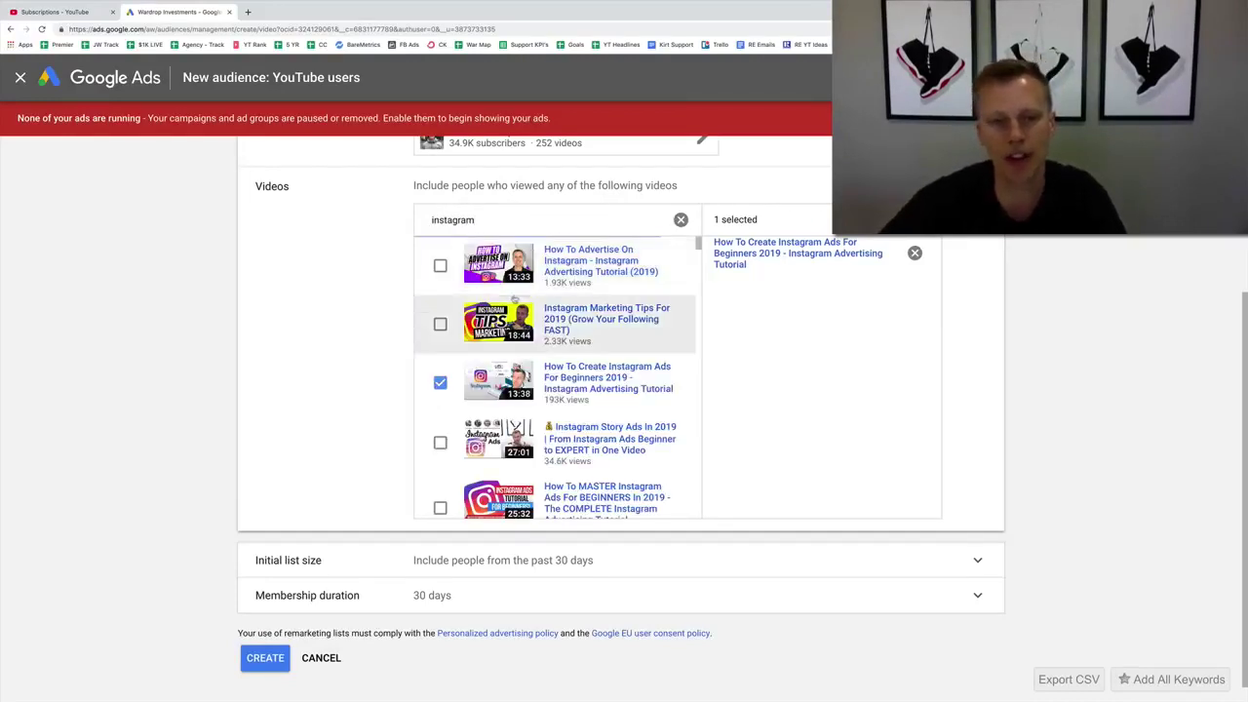
pyautogui.click(439, 265)
pyautogui.click(439, 325)
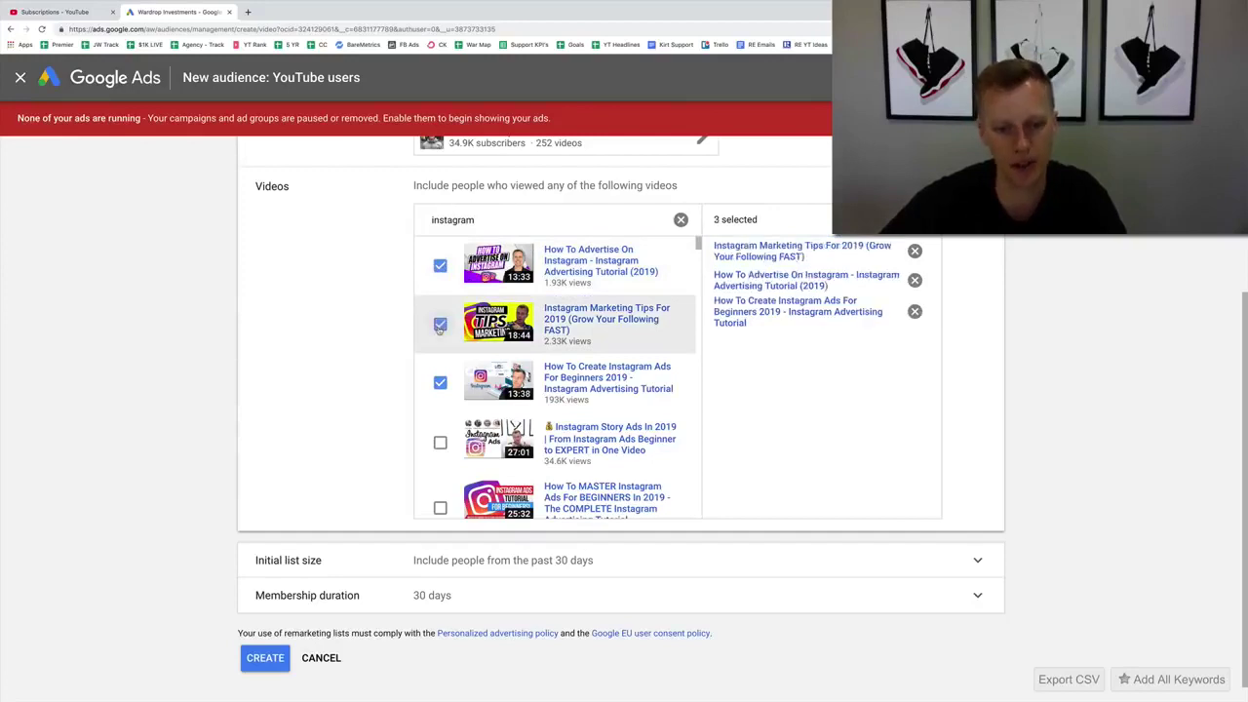
pyautogui.click(440, 443)
pyautogui.click(439, 507)
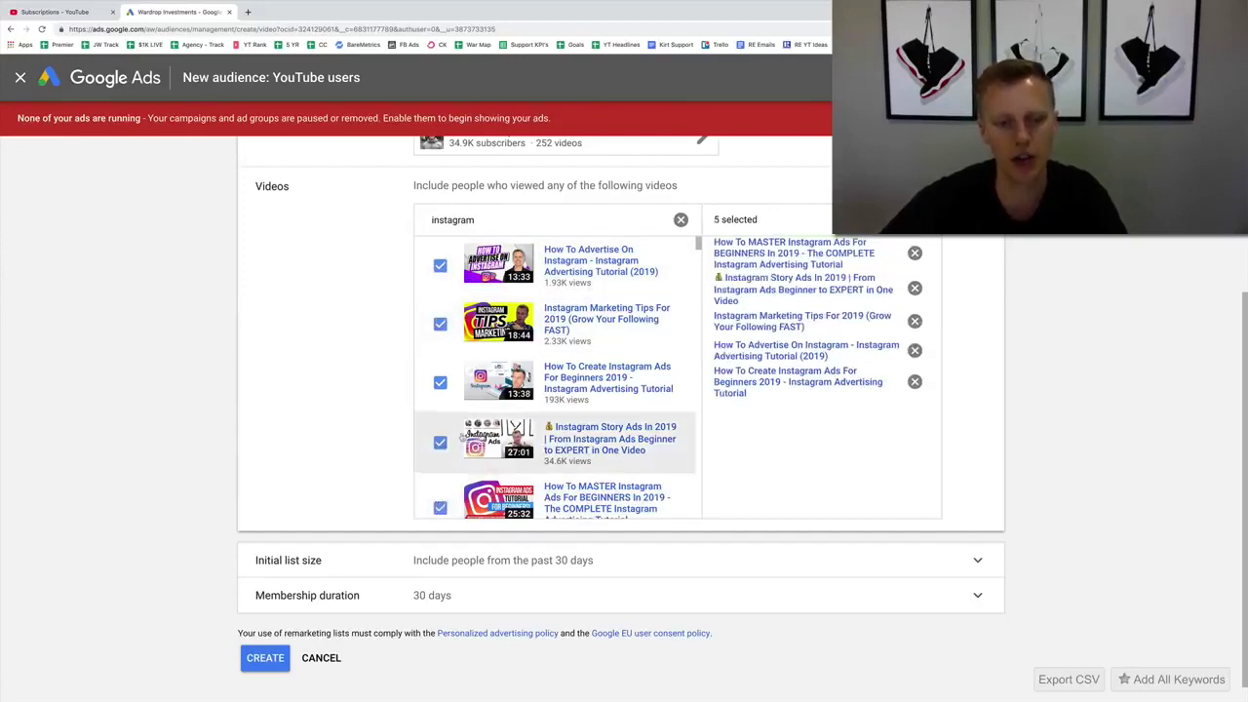
# Step: Include the "YouTube & Google 10X BETTER", "How to Get 1,000 Active Followers" and "Facebook Branding Awareness DOMINATION" videos as well
pyautogui.scroll(-3, 440, 446)
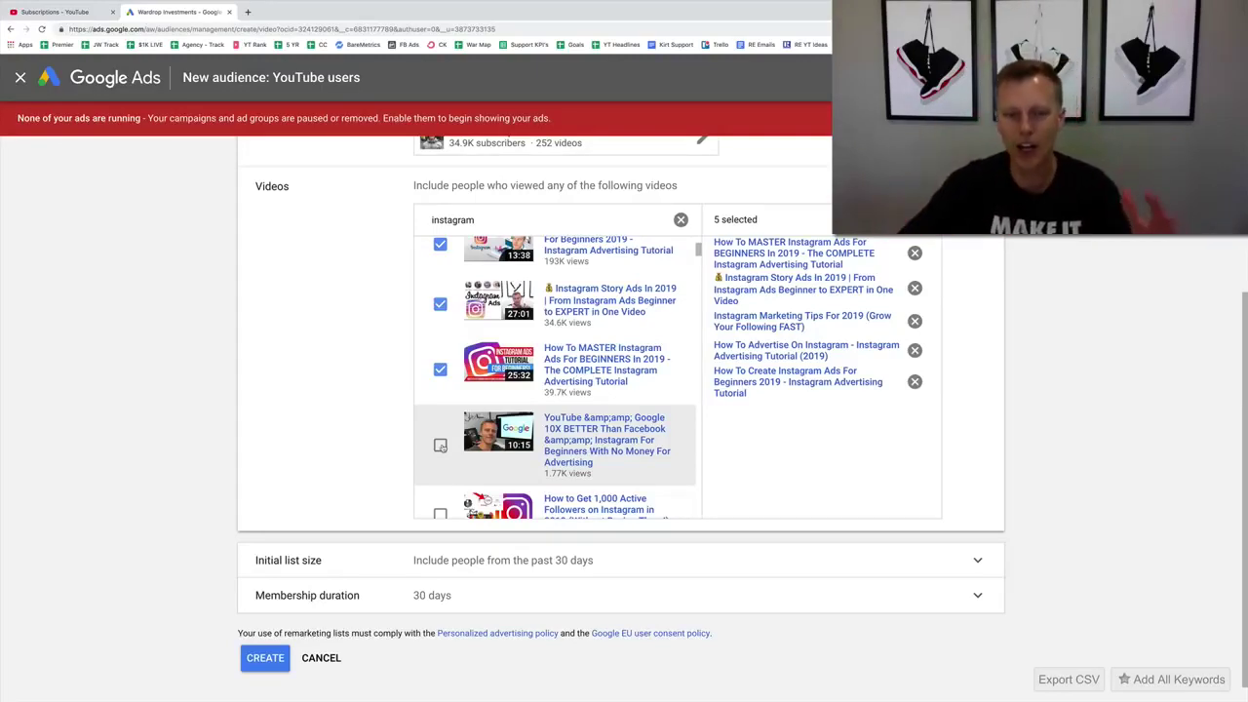
pyautogui.click(440, 445)
pyautogui.scroll(-2, 441, 434)
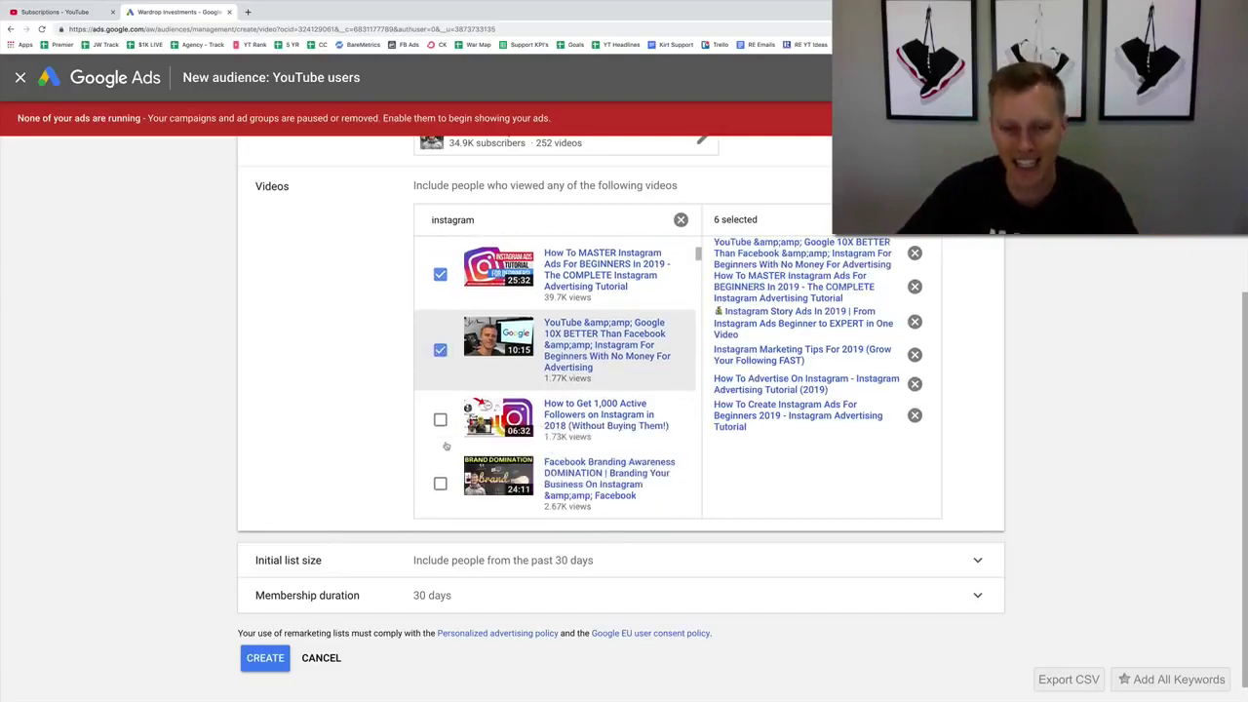
pyautogui.click(439, 420)
pyautogui.scroll(-1, 440, 426)
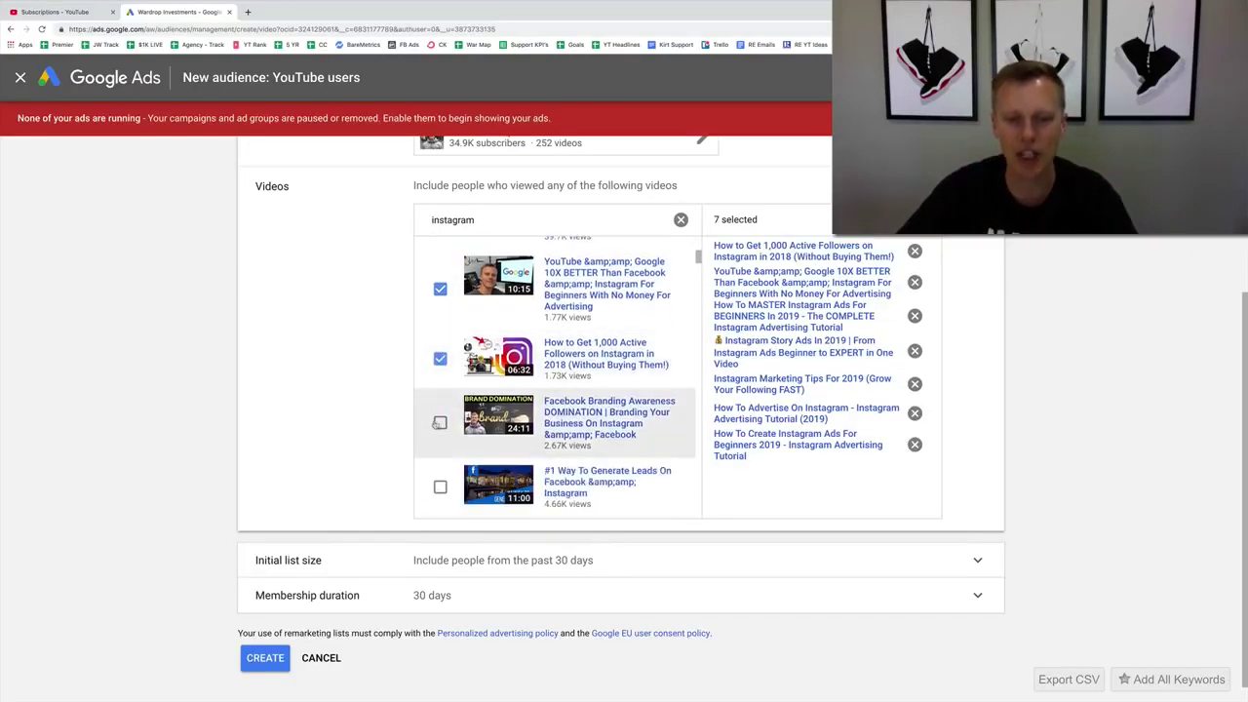
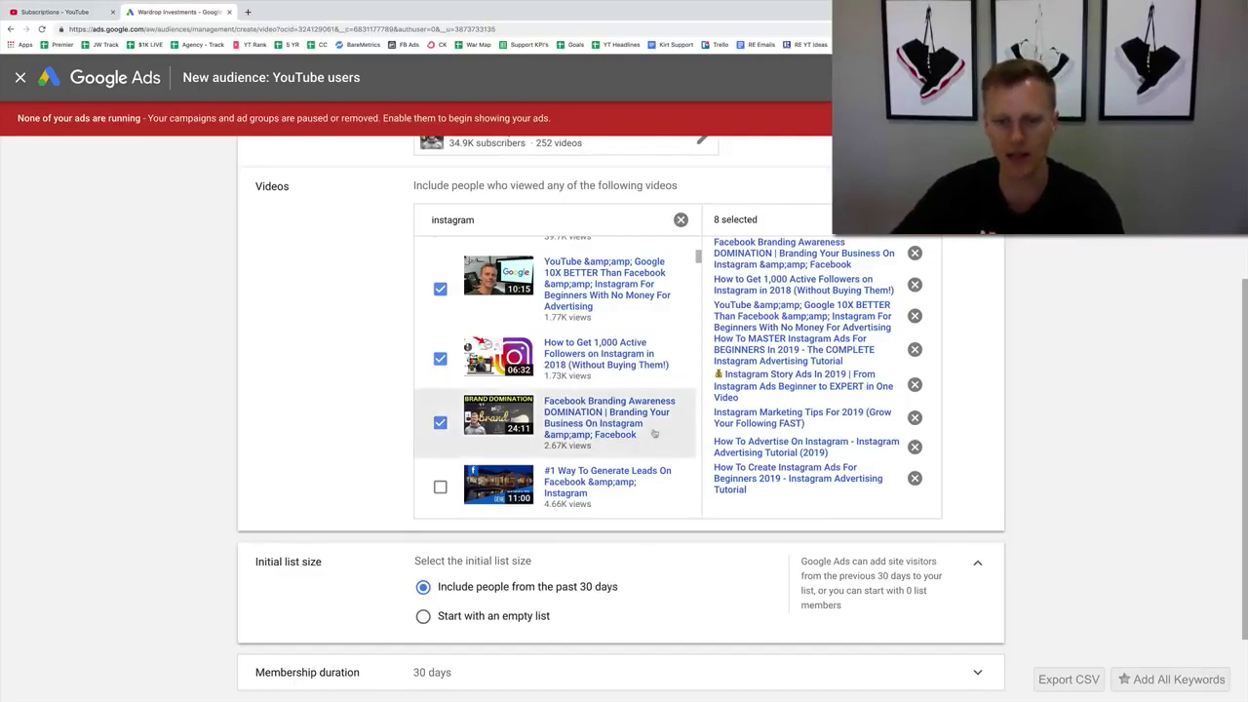
# Step: Set the audience's membership duration to 1 day
pyautogui.scroll(5, 653, 429)
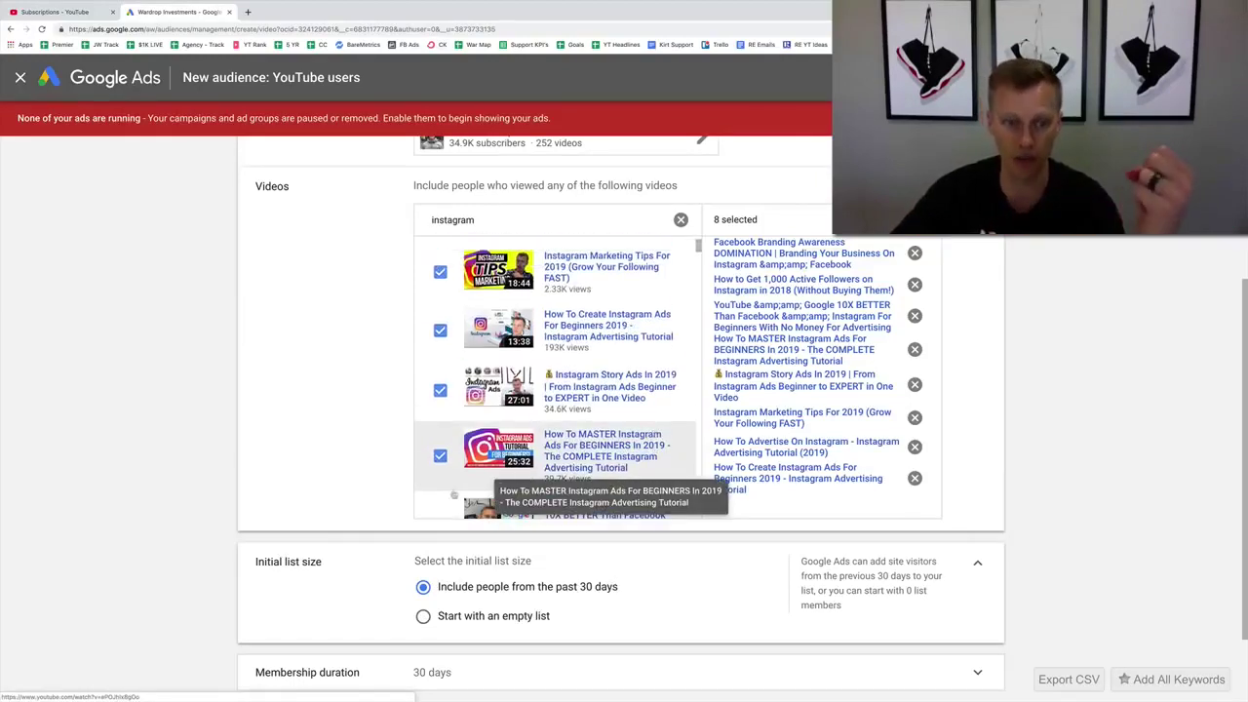
pyautogui.scroll(-2, 195, 519)
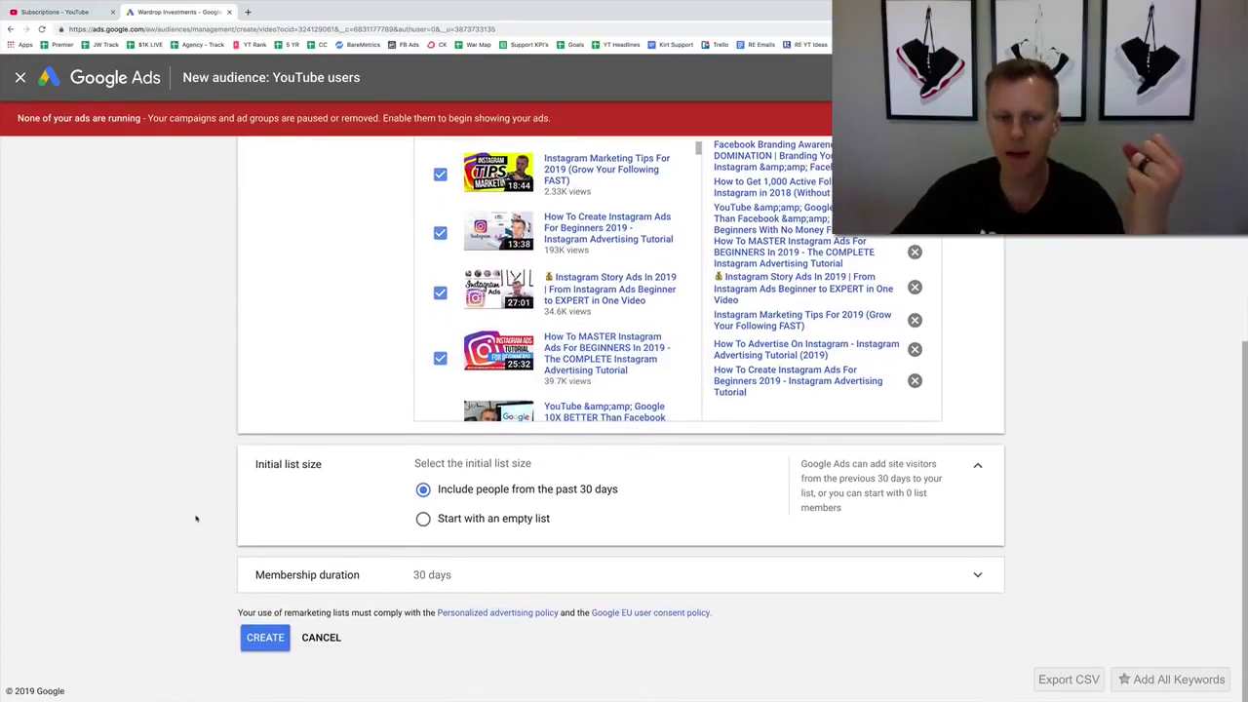
pyautogui.click(431, 576)
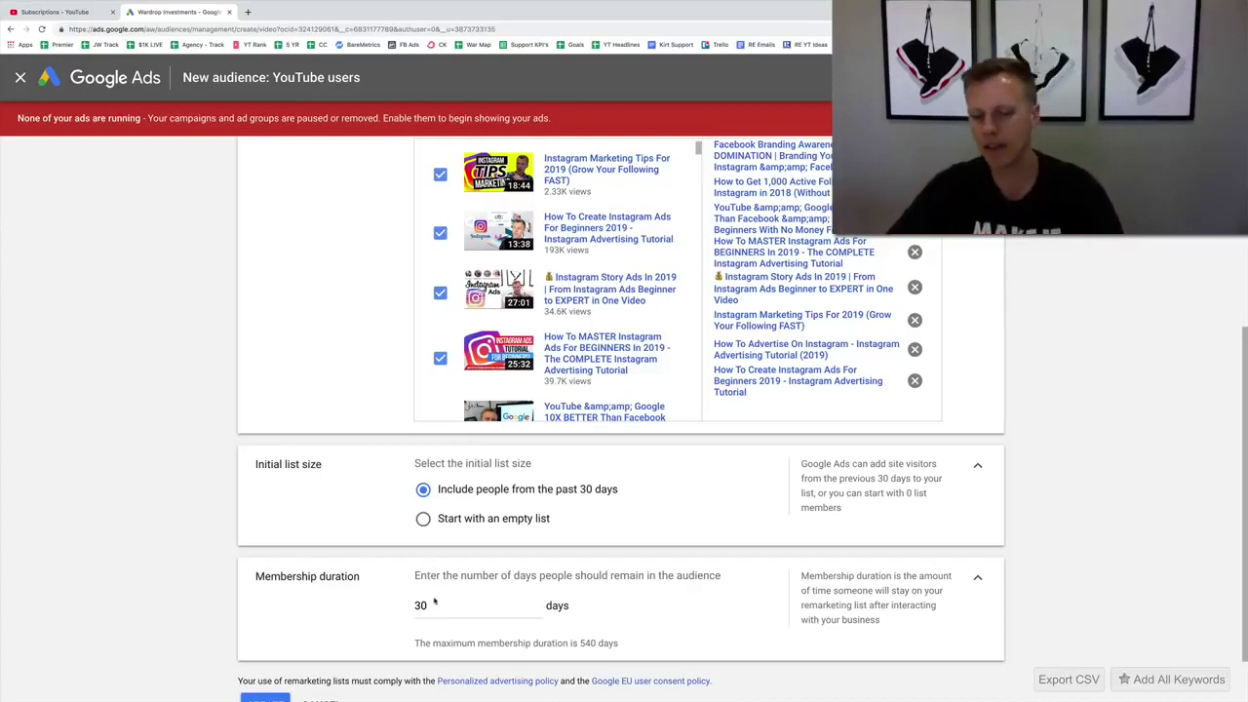
pyautogui.moveTo(434, 606); pyautogui.dragTo(400, 606)
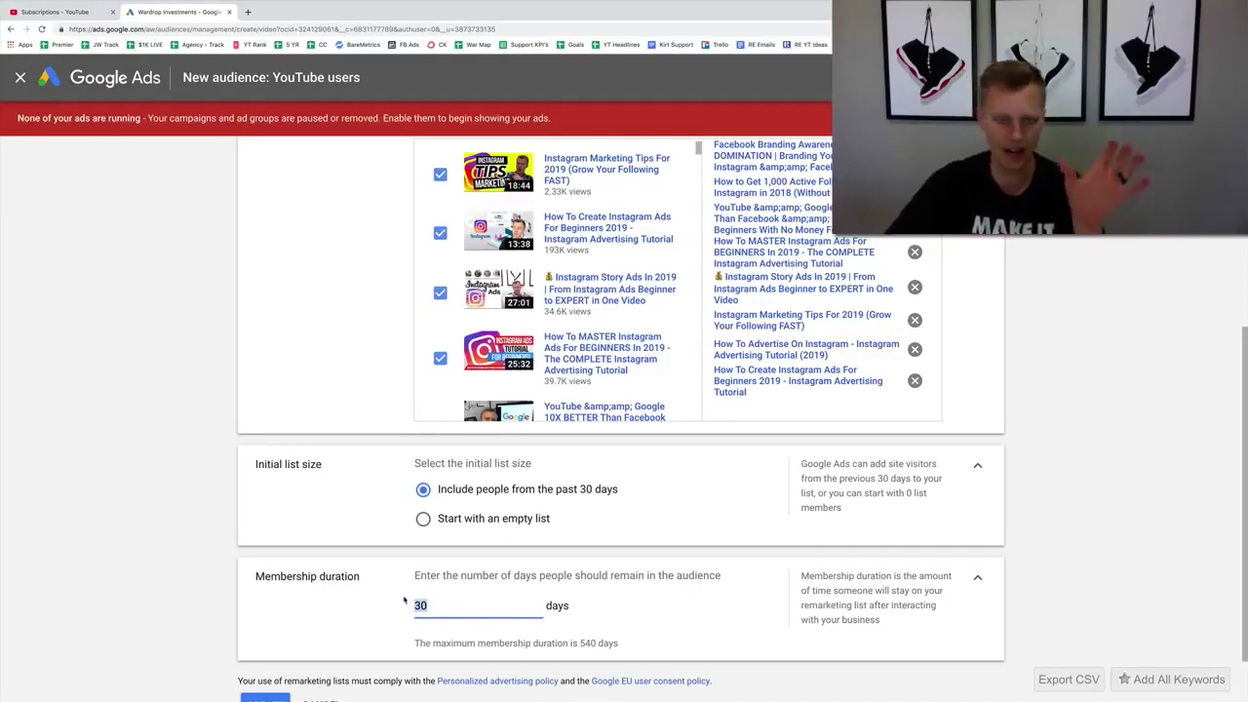
pyautogui.write('1')
pyautogui.click(365, 601)
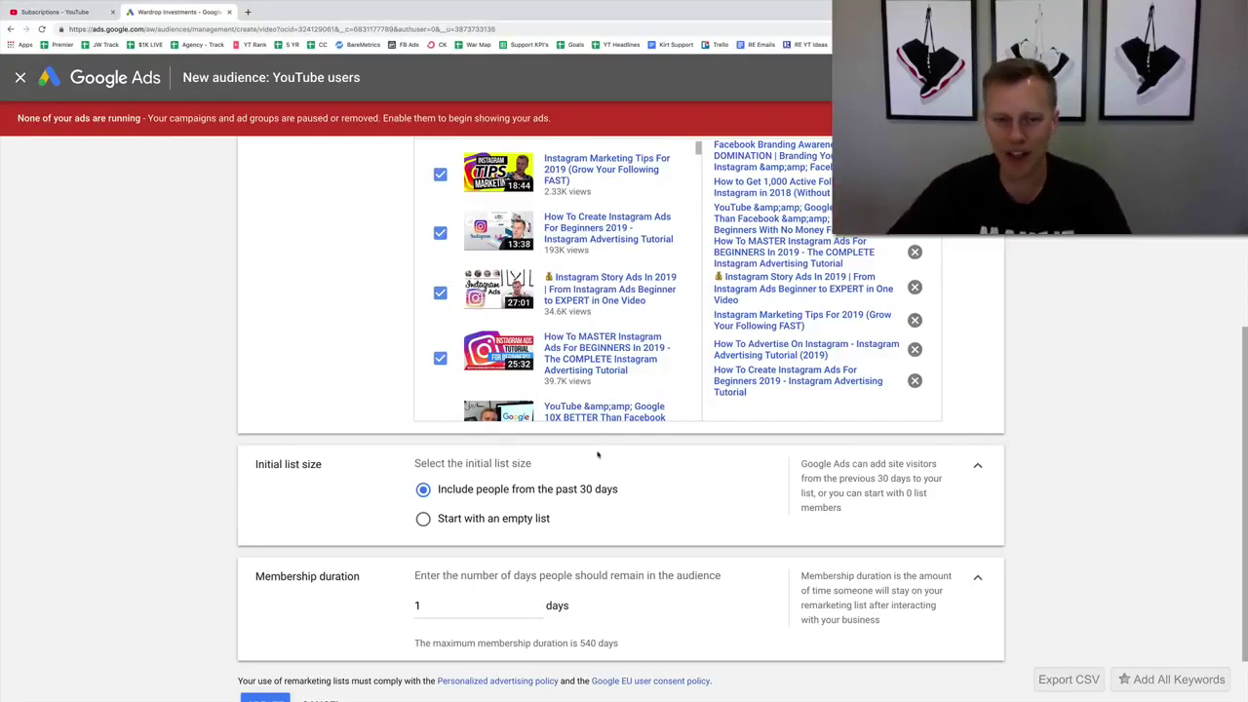
# Step: Review the chosen videos and set the membership duration to 30 days
pyautogui.scroll(6, 545, 351)
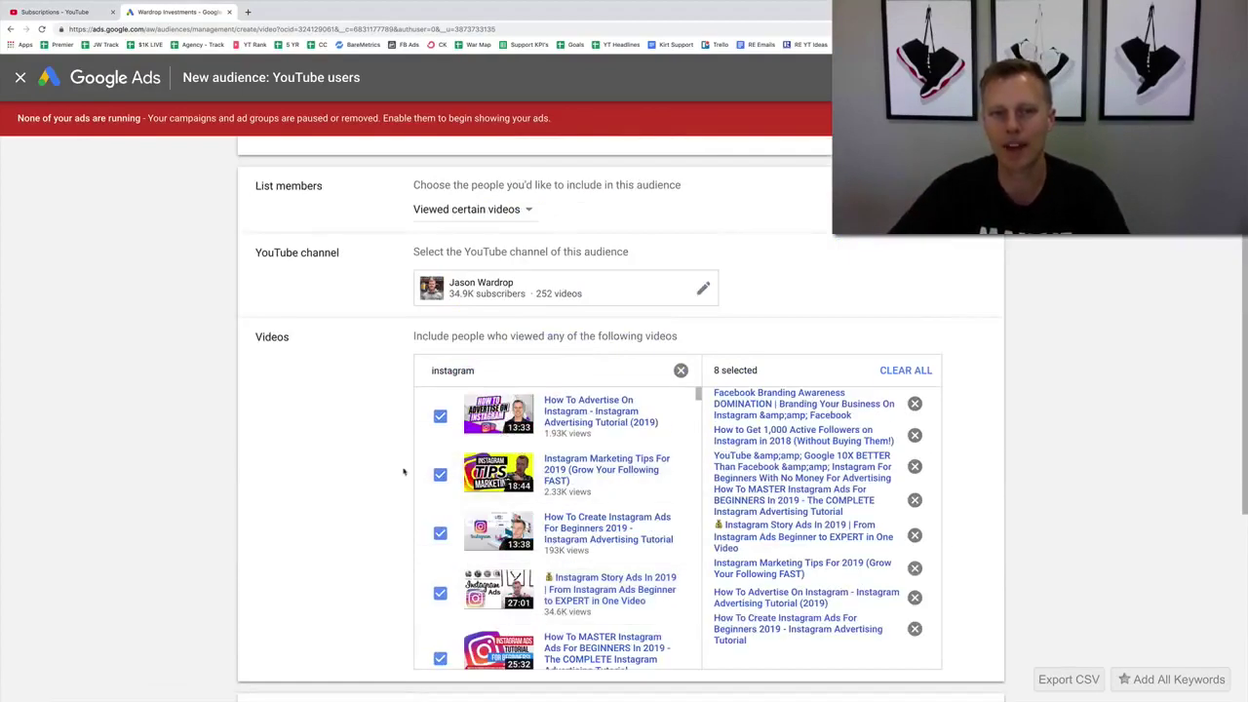
pyautogui.scroll(-3, 373, 477)
pyautogui.scroll(-2, 373, 477)
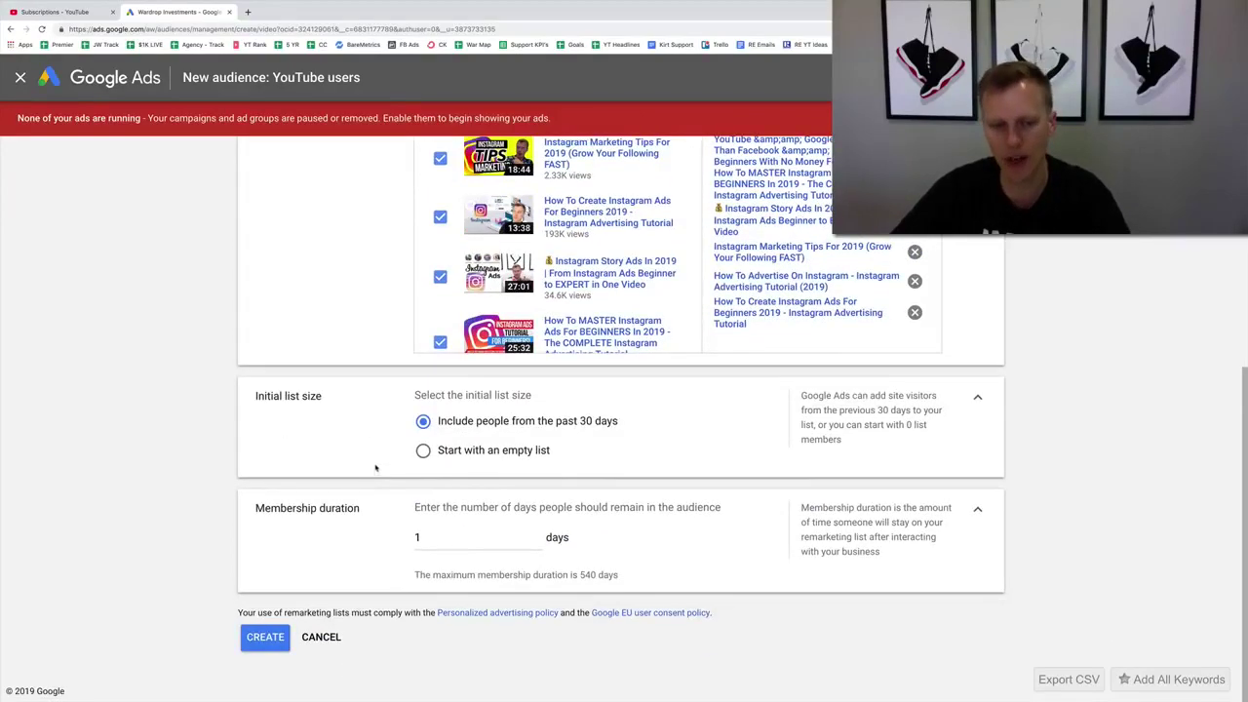
pyautogui.click(411, 538)
pyautogui.write('30')
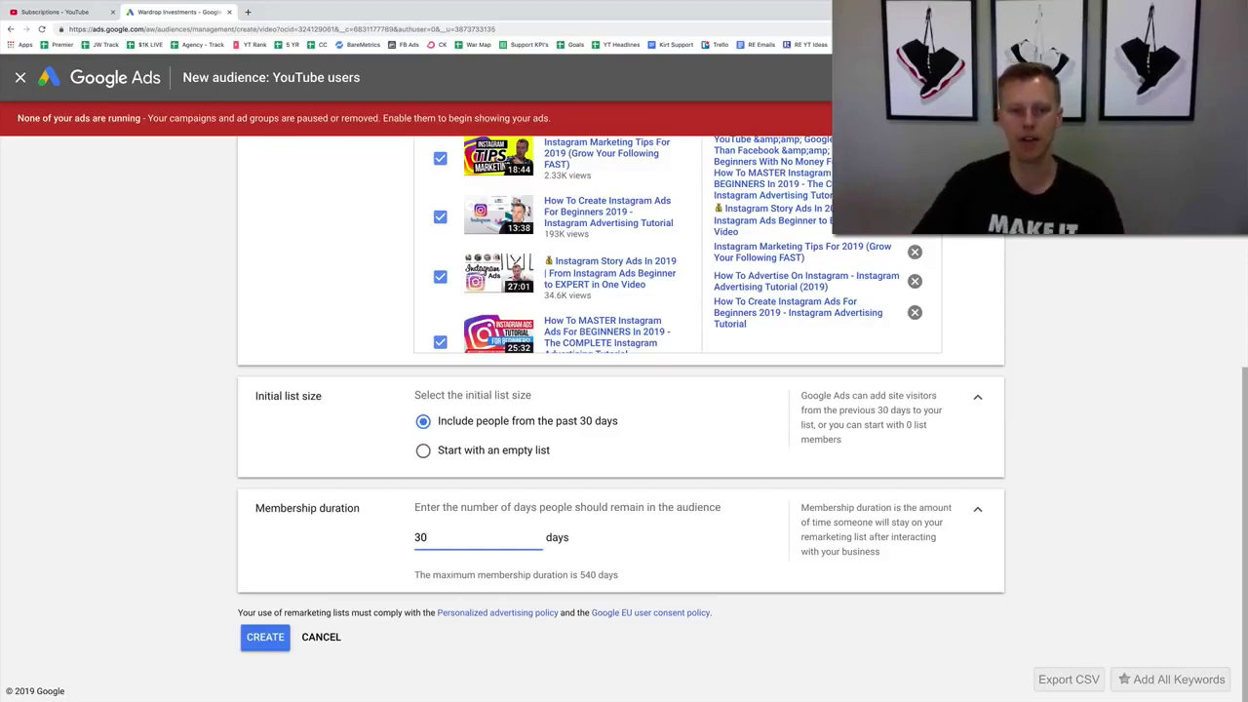
# Step: Name the new audience "Watched IG Video" and create it
pyautogui.scroll(2, 360, 538)
pyautogui.scroll(2, 359, 538)
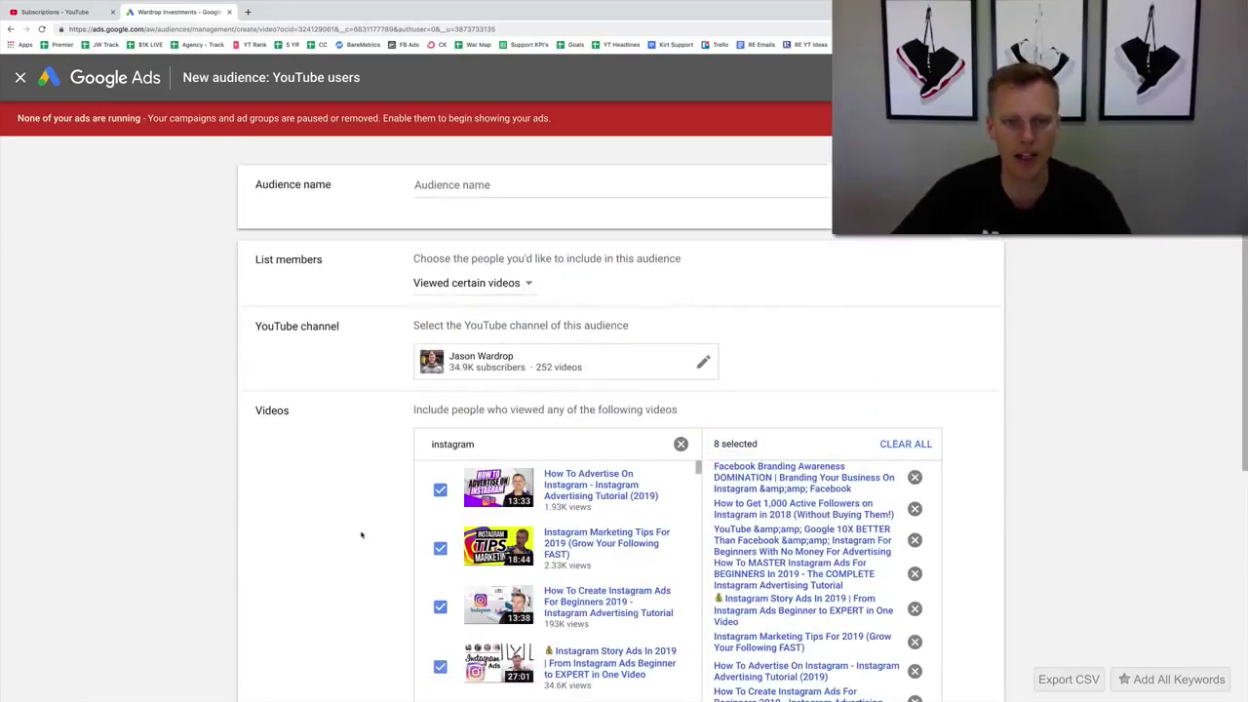
pyautogui.click(479, 186)
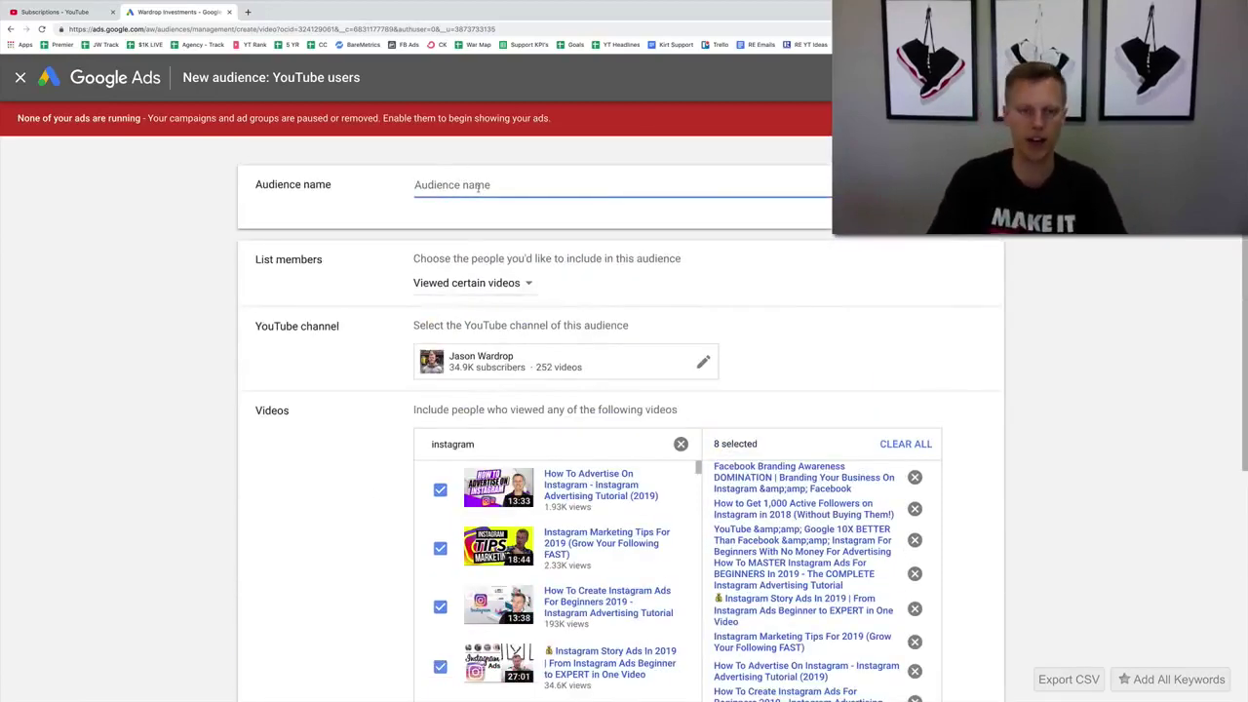
pyautogui.write('Watc')
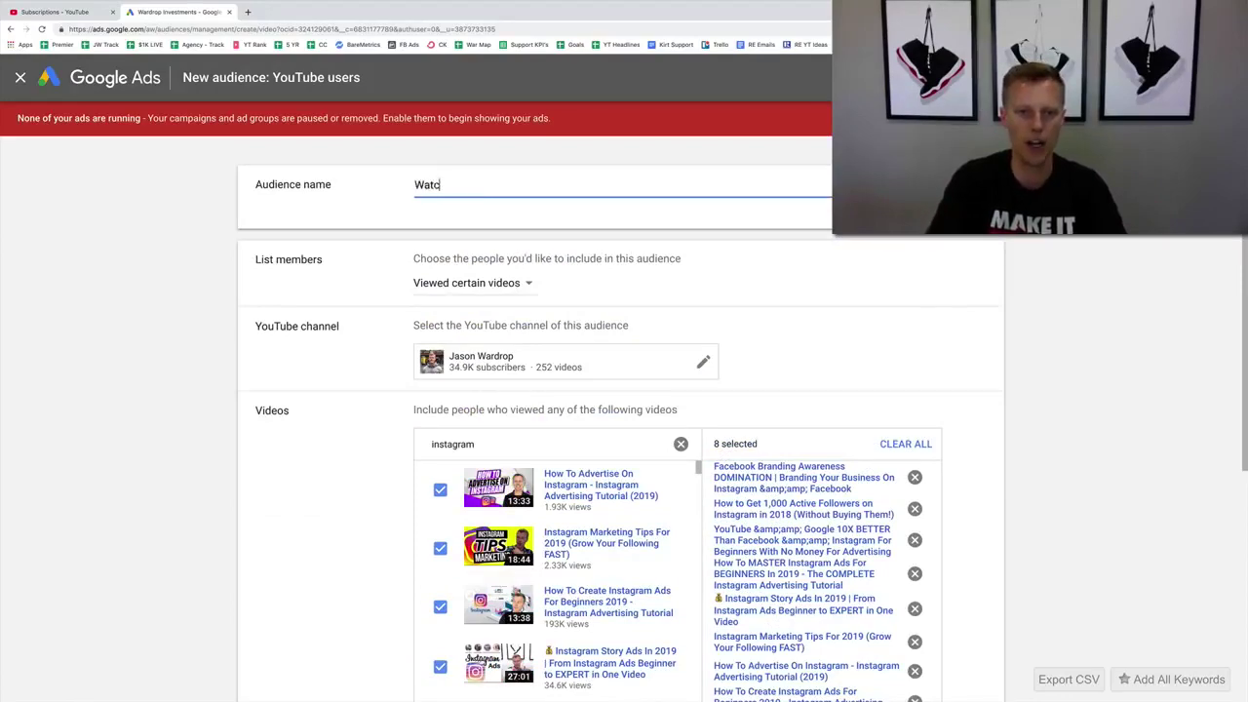
pyautogui.write('hed IG Vide')
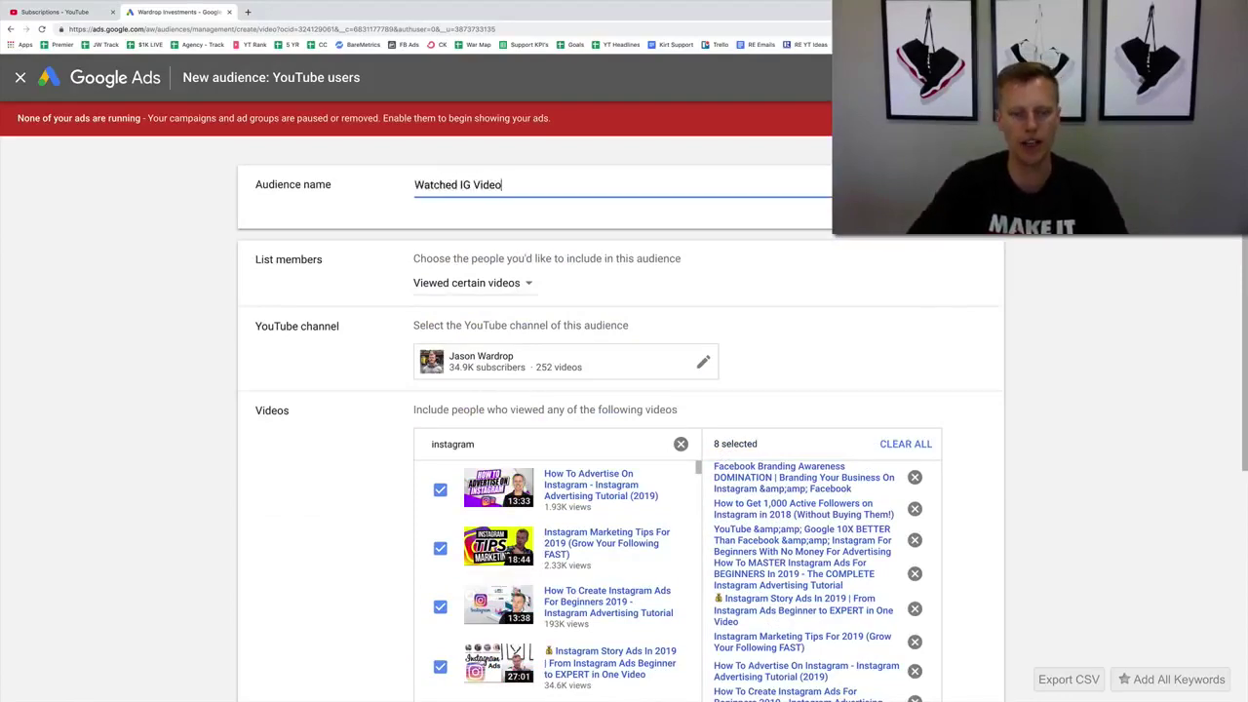
pyautogui.write('o')
pyautogui.scroll(-4, 287, 339)
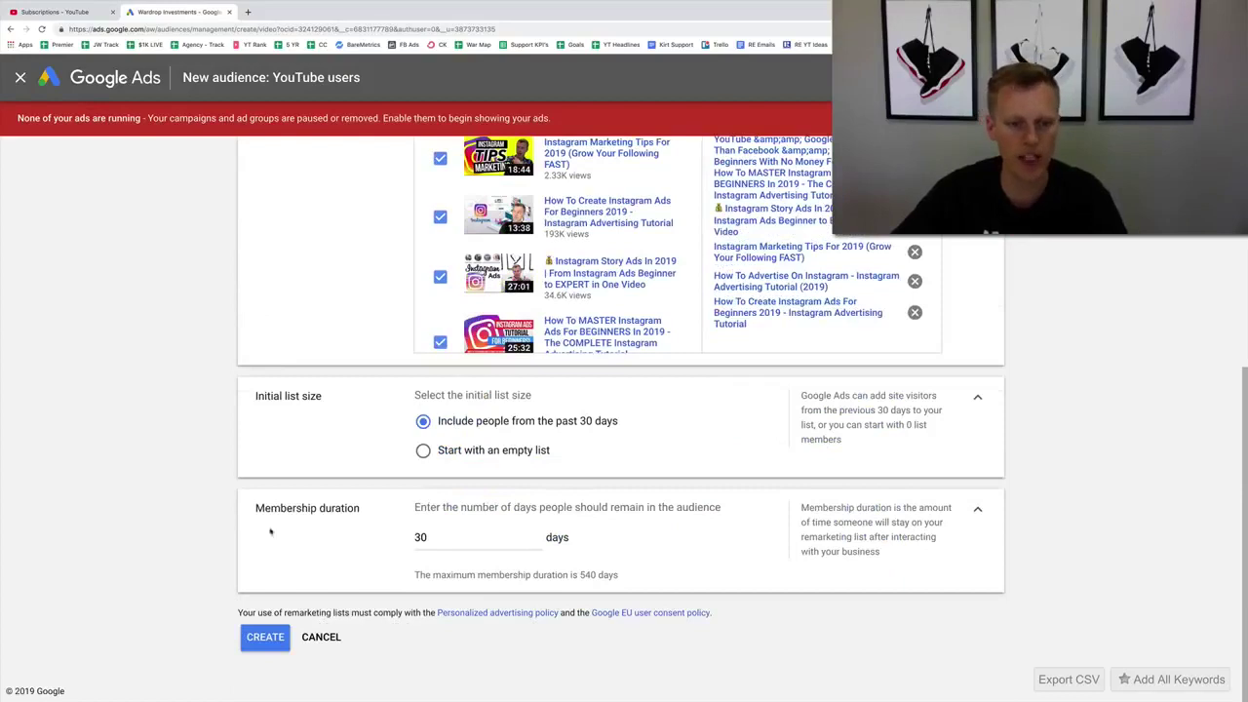
pyautogui.click(257, 639)
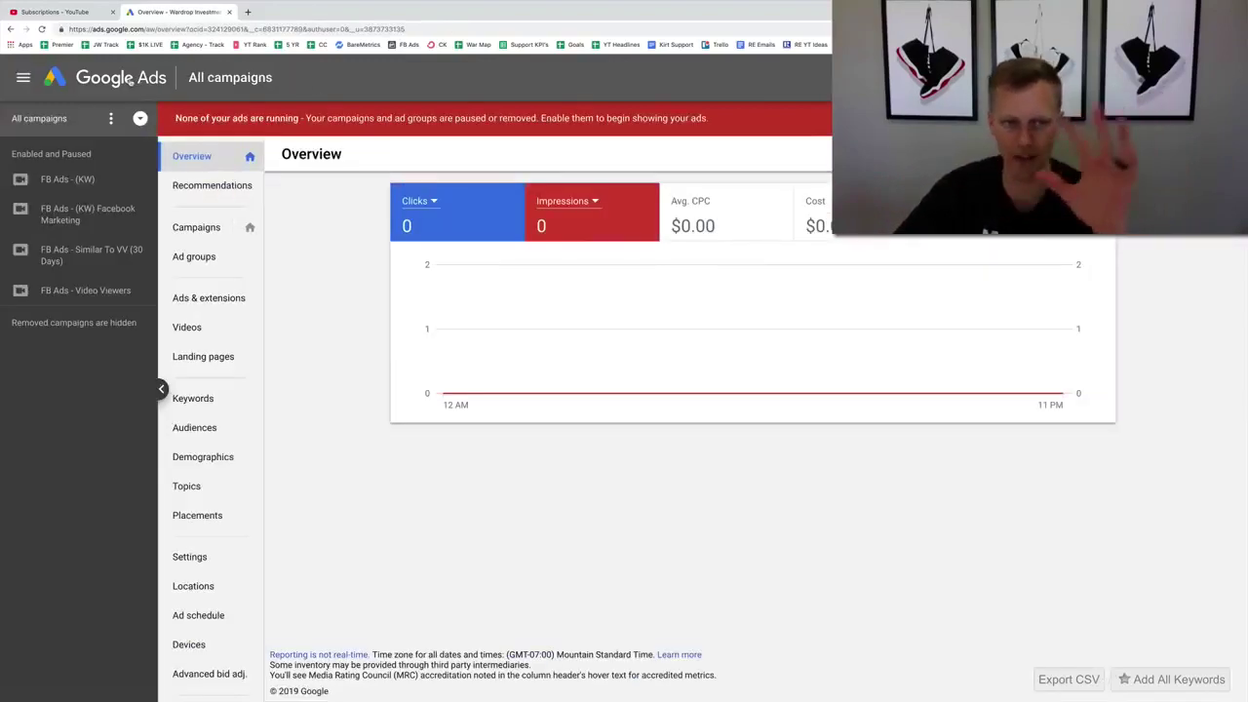
# Step: Start a new campaign with the Leads goal and the Video campaign type
pyautogui.click(209, 227)
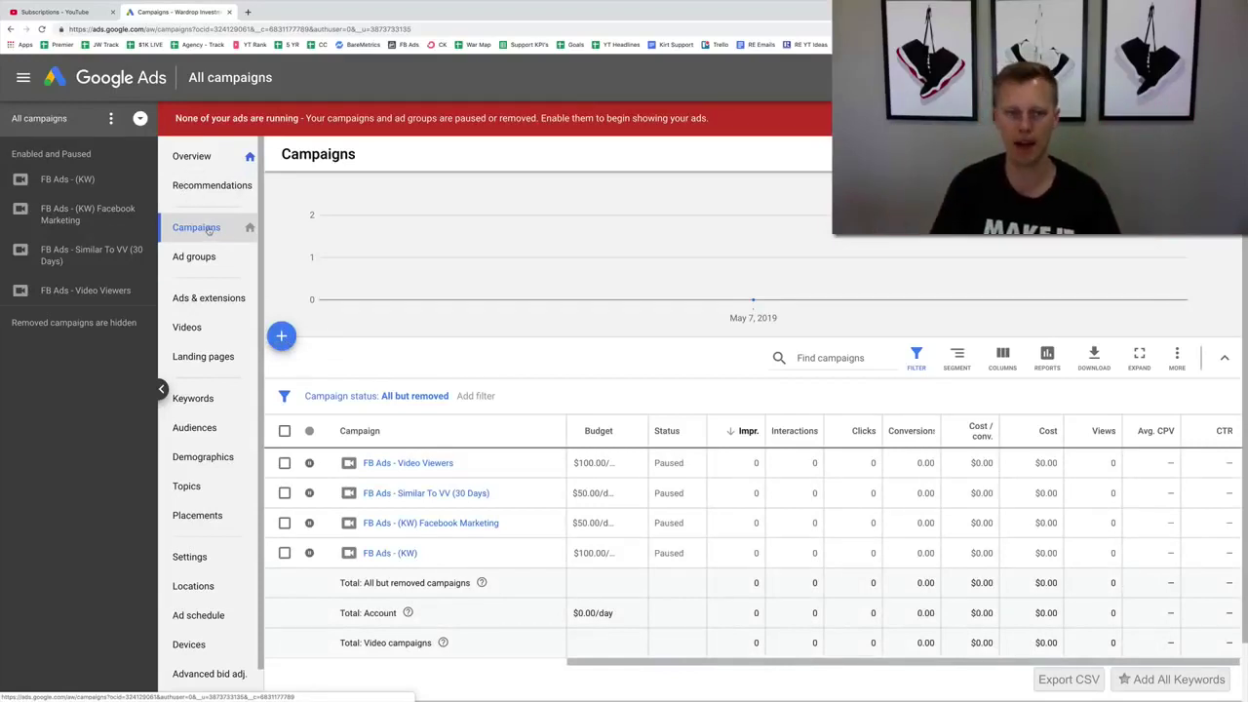
pyautogui.click(282, 338)
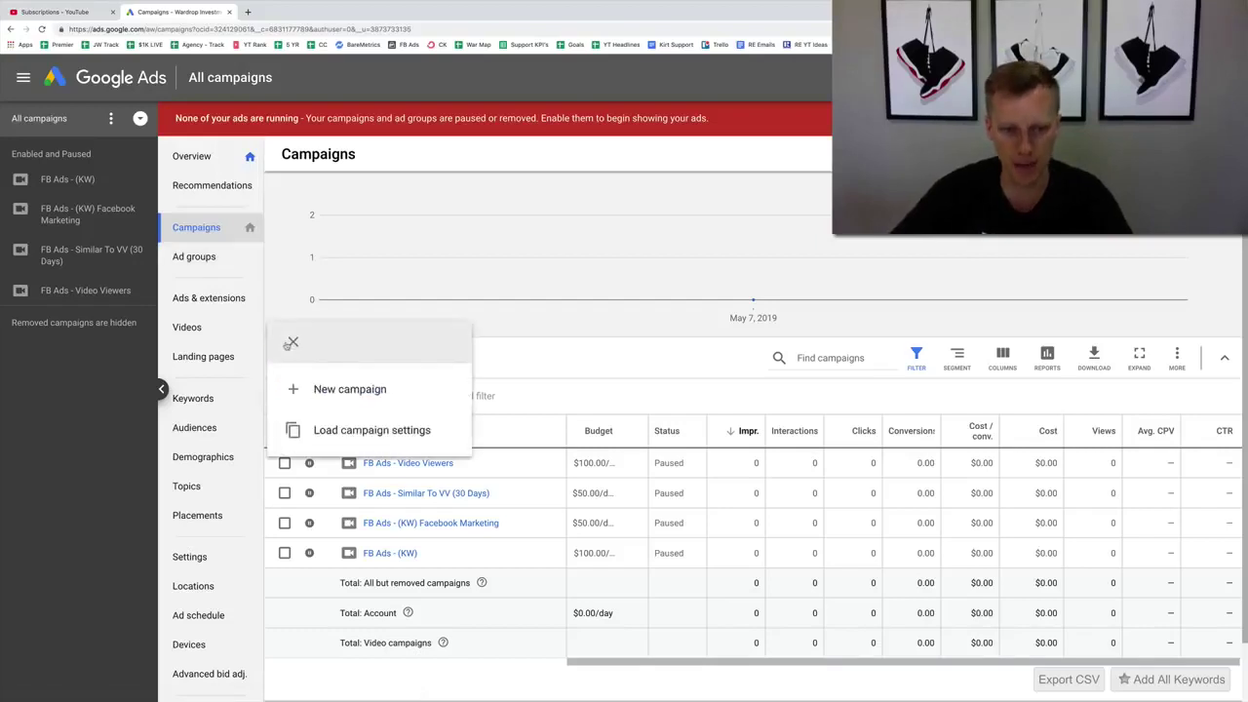
pyautogui.click(351, 392)
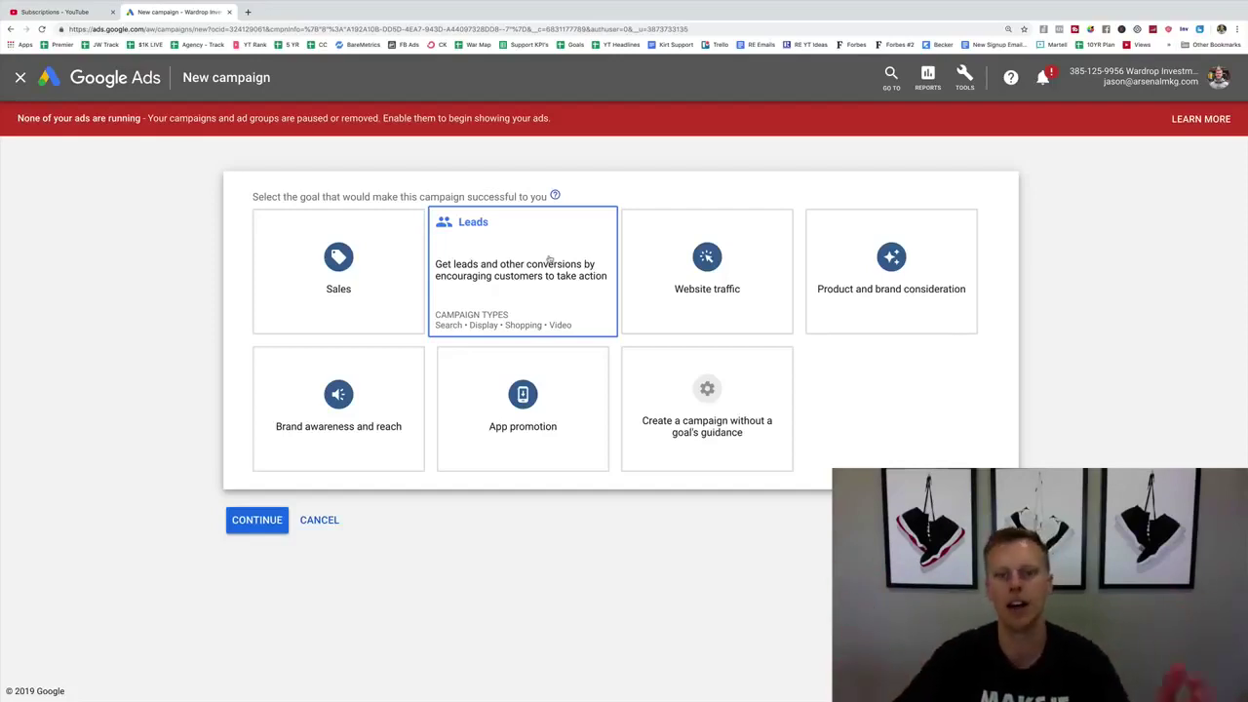
pyautogui.click(549, 259)
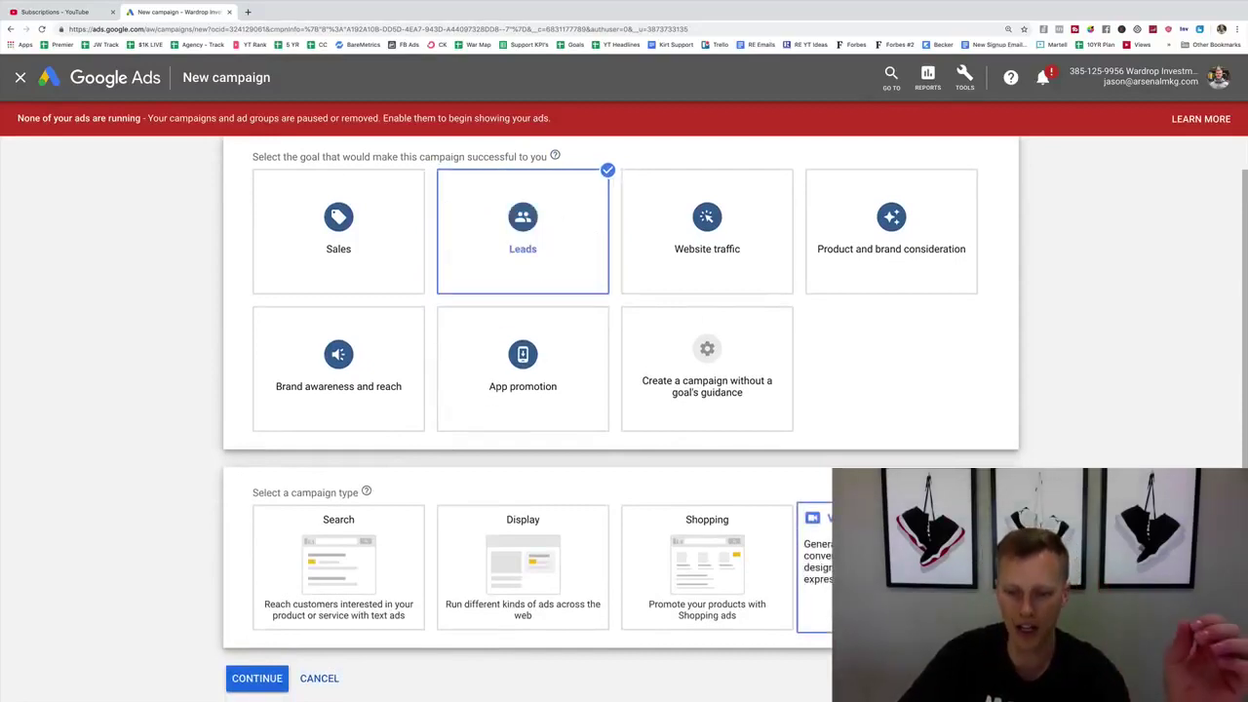
pyautogui.click(887, 566)
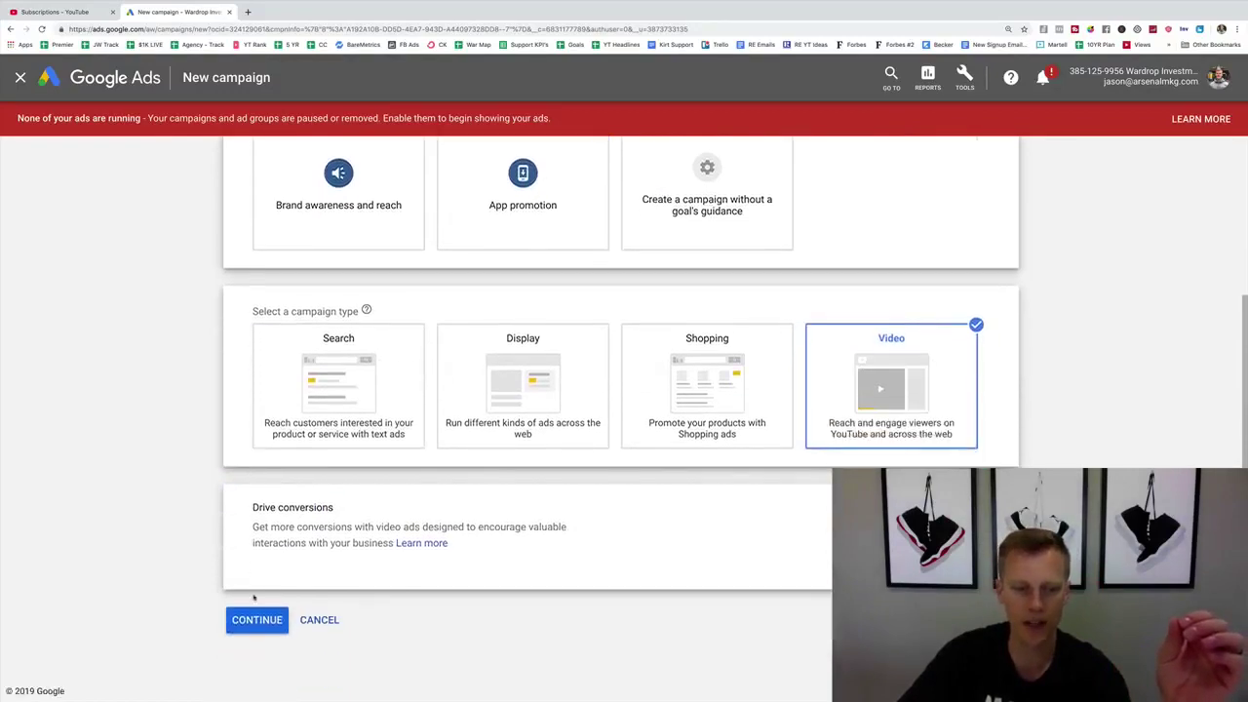
pyautogui.click(258, 620)
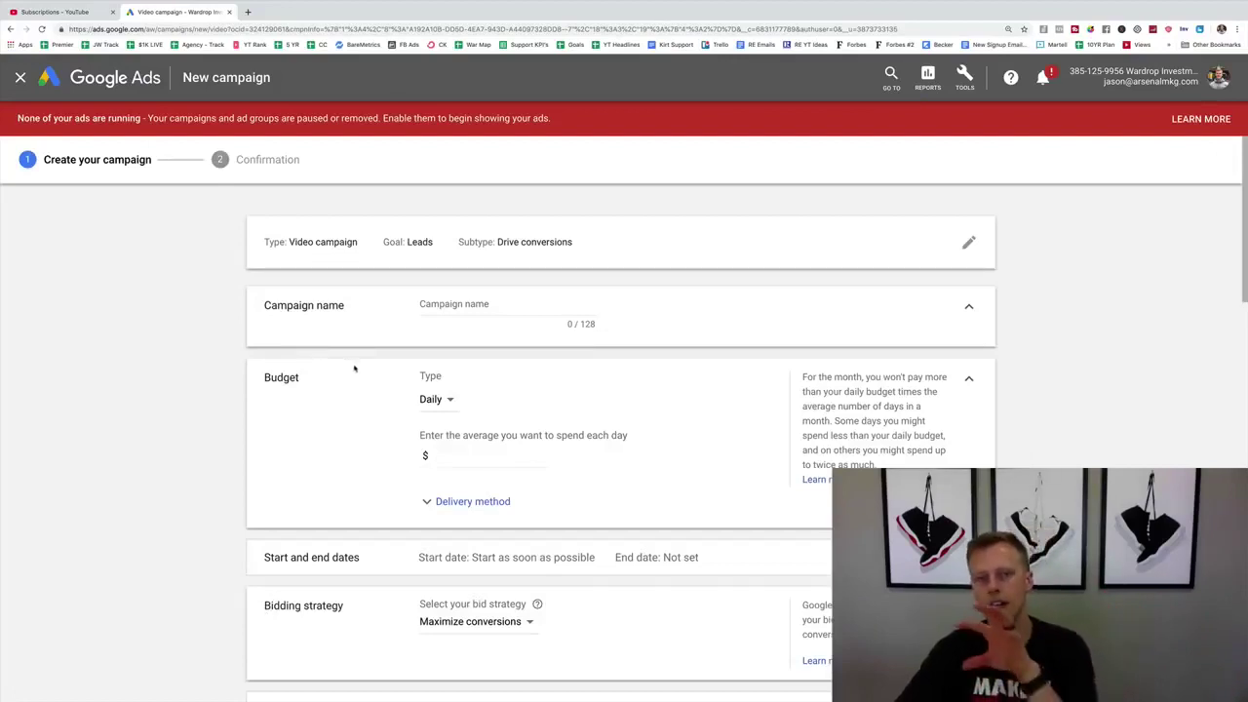
# Step: Name the campaign "YouTube Remarketing List - IG Vid viewers"
pyautogui.click(472, 302)
pyautogui.write('YouTu')
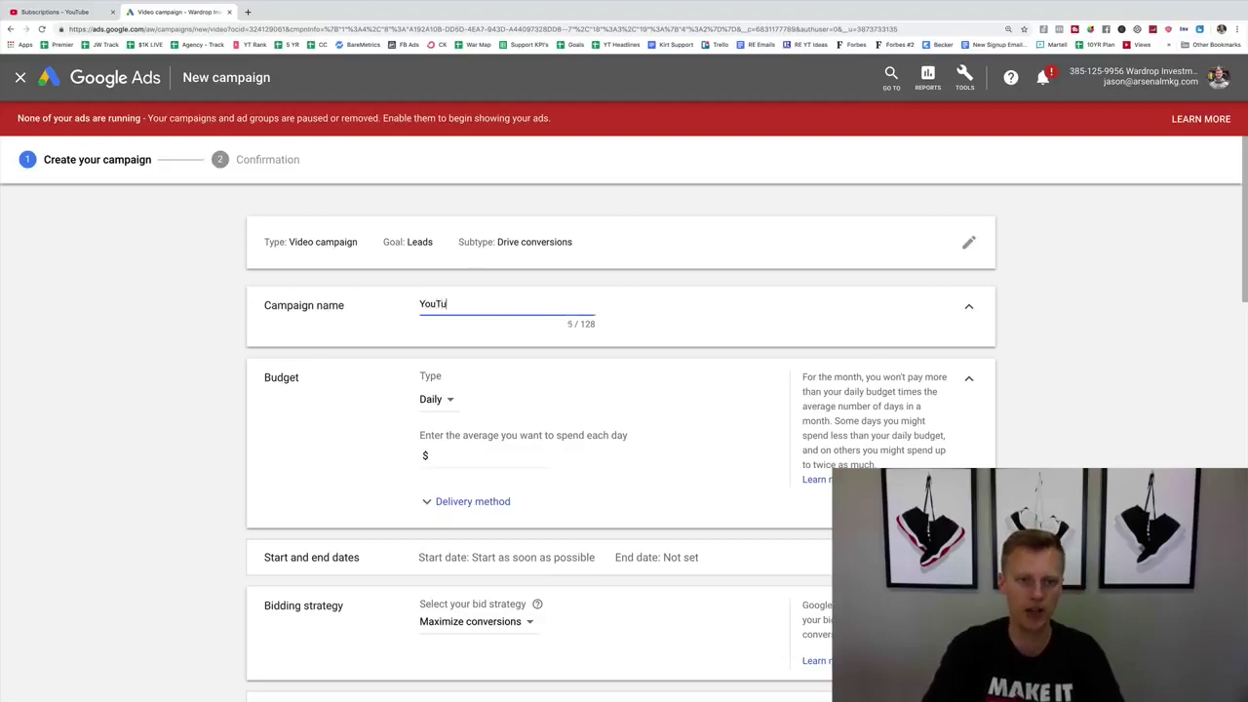
pyautogui.write('be Remarketing List')
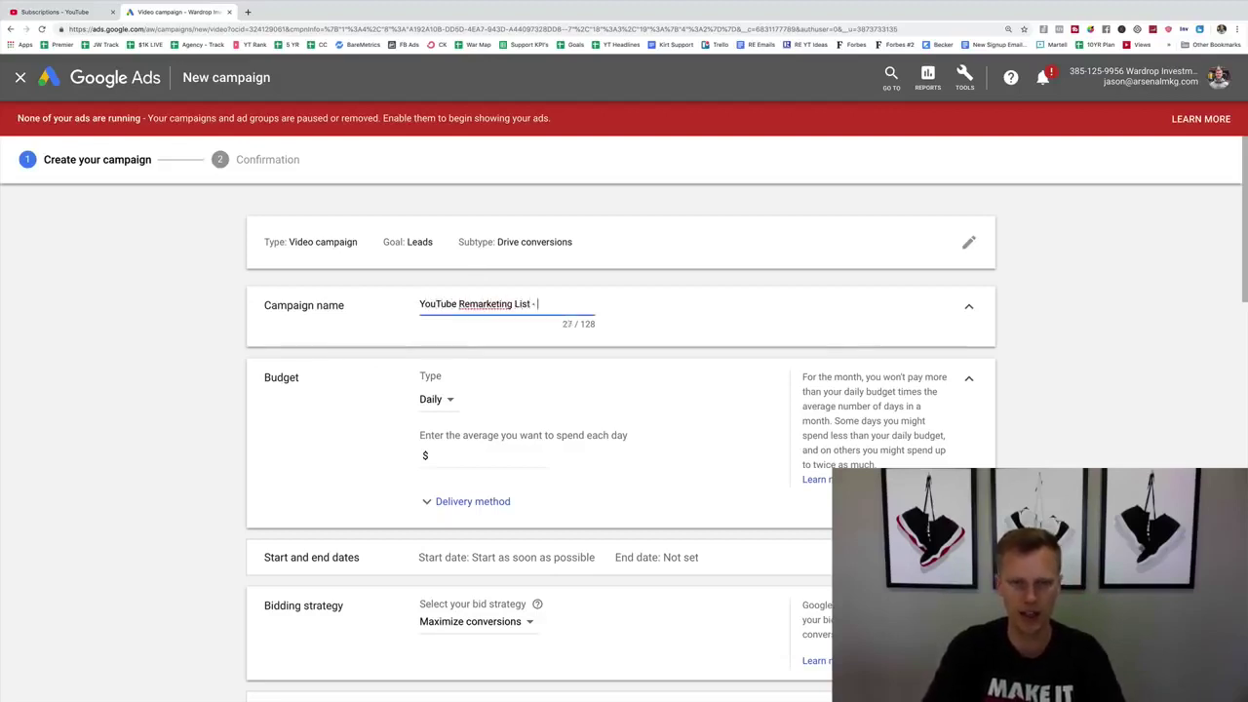
pyautogui.write(' - IG Vid viewers')
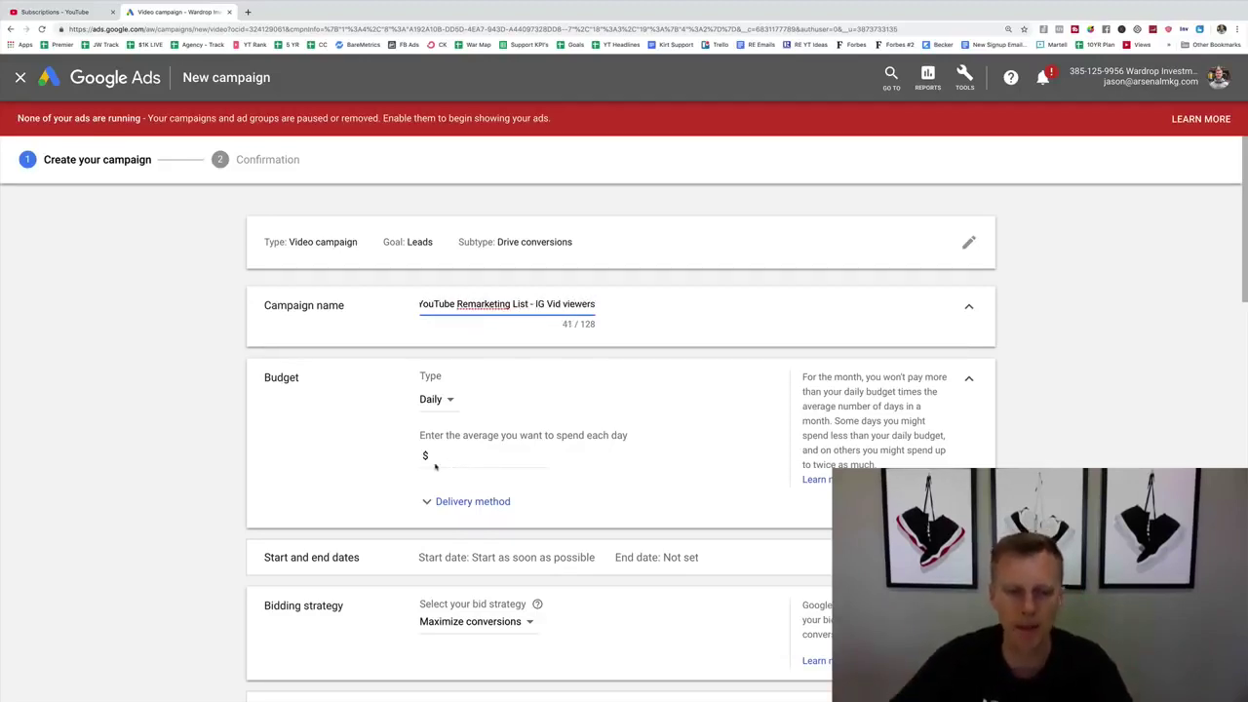
# Step: Target the "Watched IG Video" audience from the YouTube users remarketing lists in the ad group's audiences
pyautogui.scroll(-5, 434, 467)
pyautogui.scroll(-5, 438, 466)
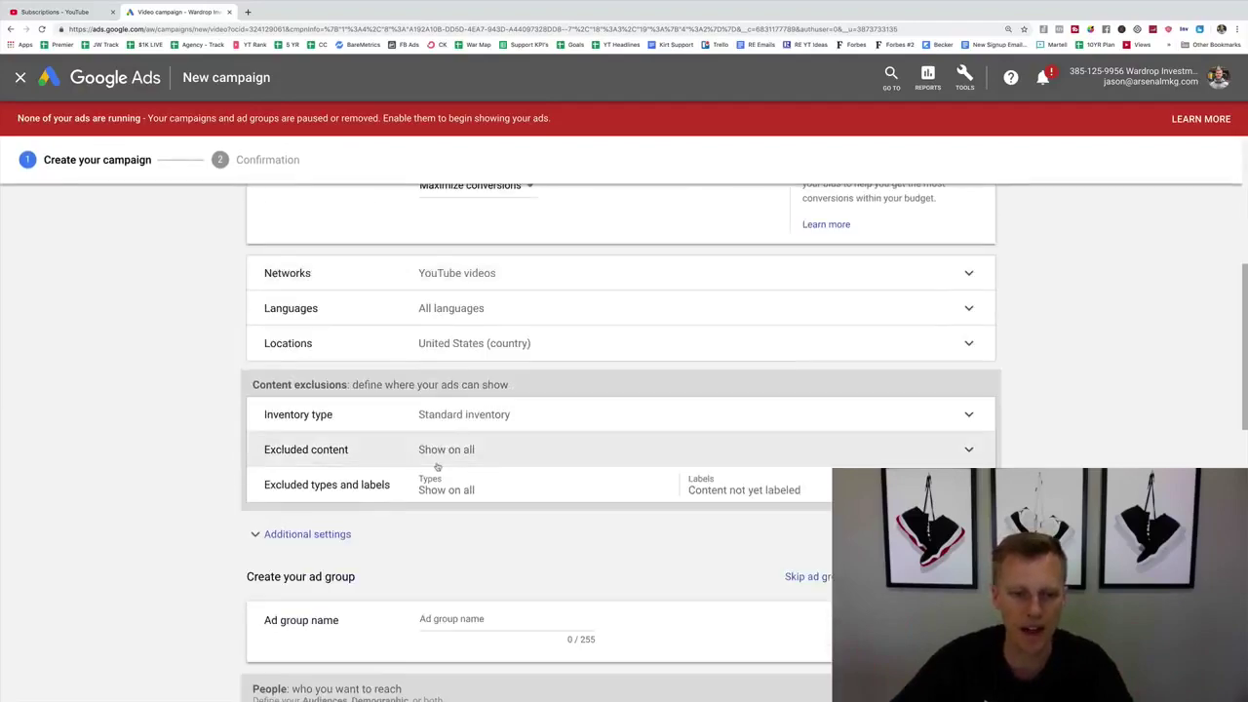
pyautogui.scroll(2, 438, 467)
pyautogui.scroll(-10, 438, 467)
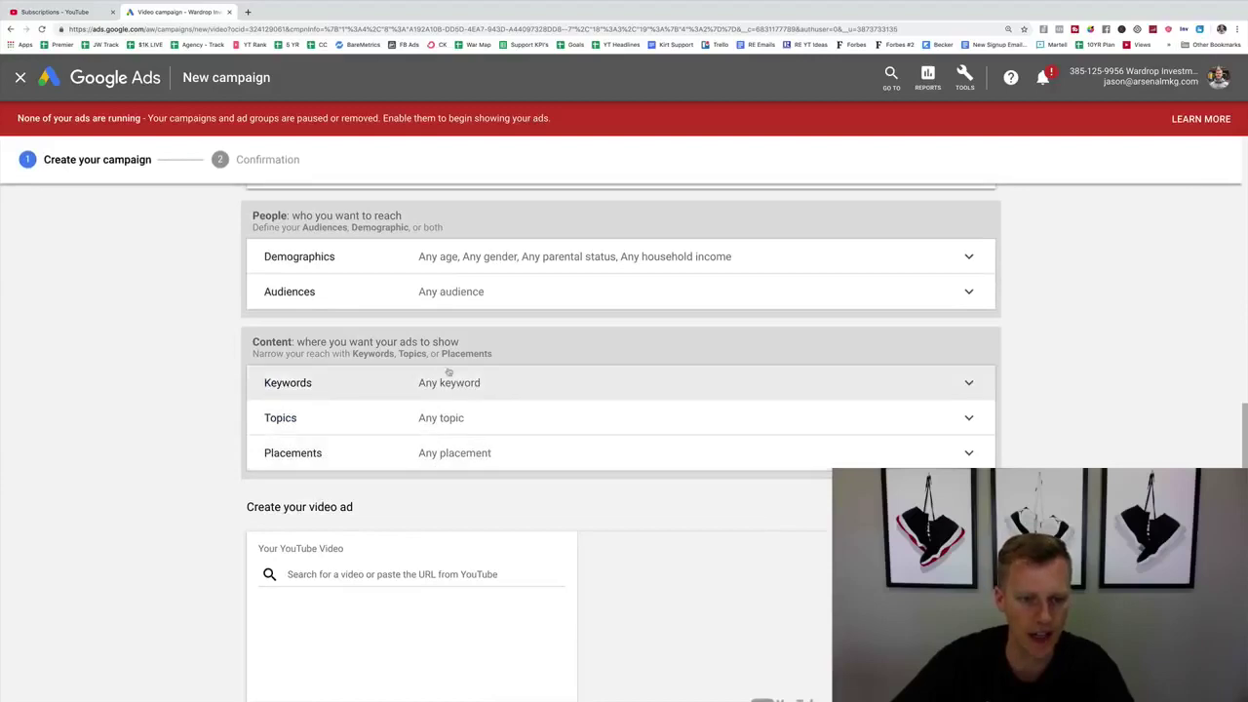
pyautogui.click(444, 293)
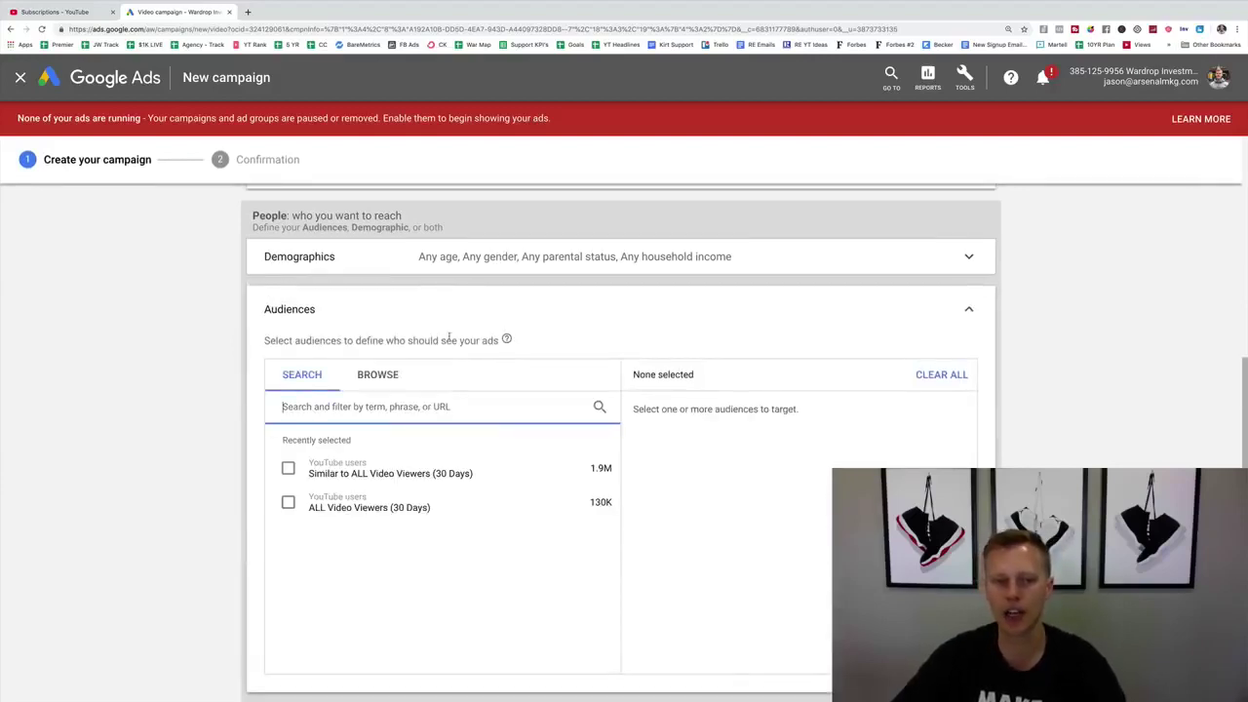
pyautogui.click(385, 378)
pyautogui.scroll(-1, 310, 526)
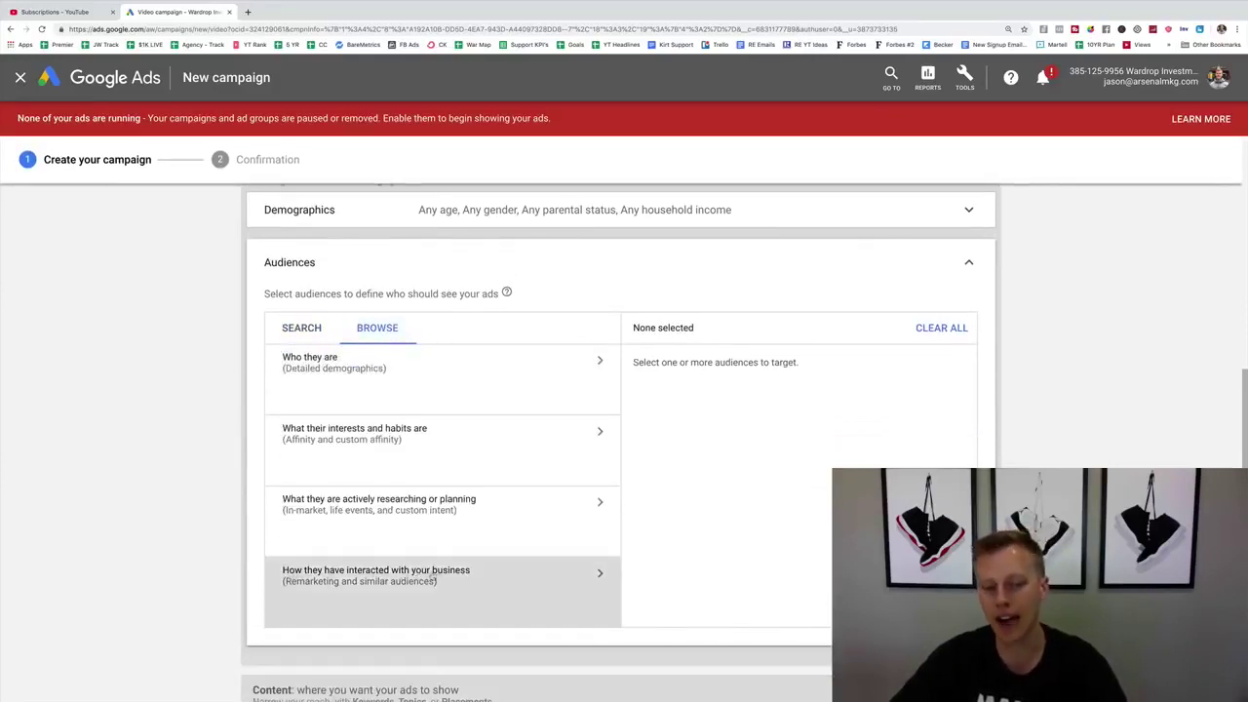
pyautogui.click(426, 581)
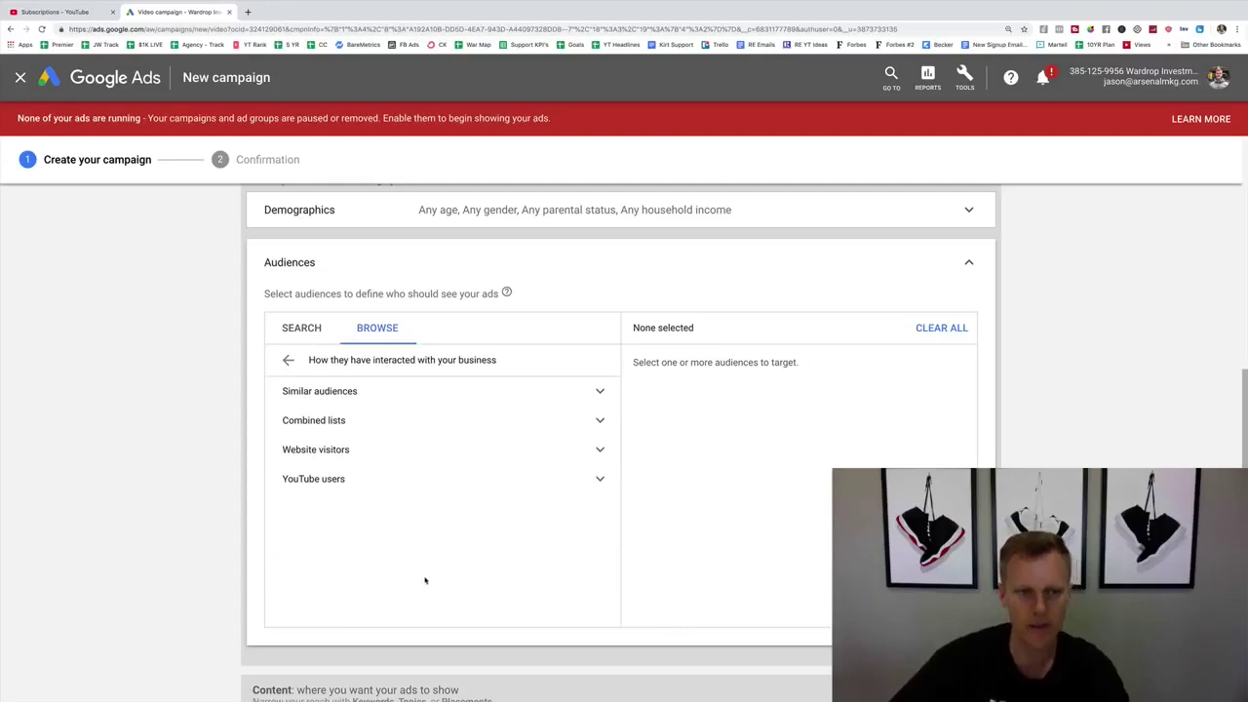
pyautogui.click(354, 478)
pyautogui.scroll(-2, 202, 502)
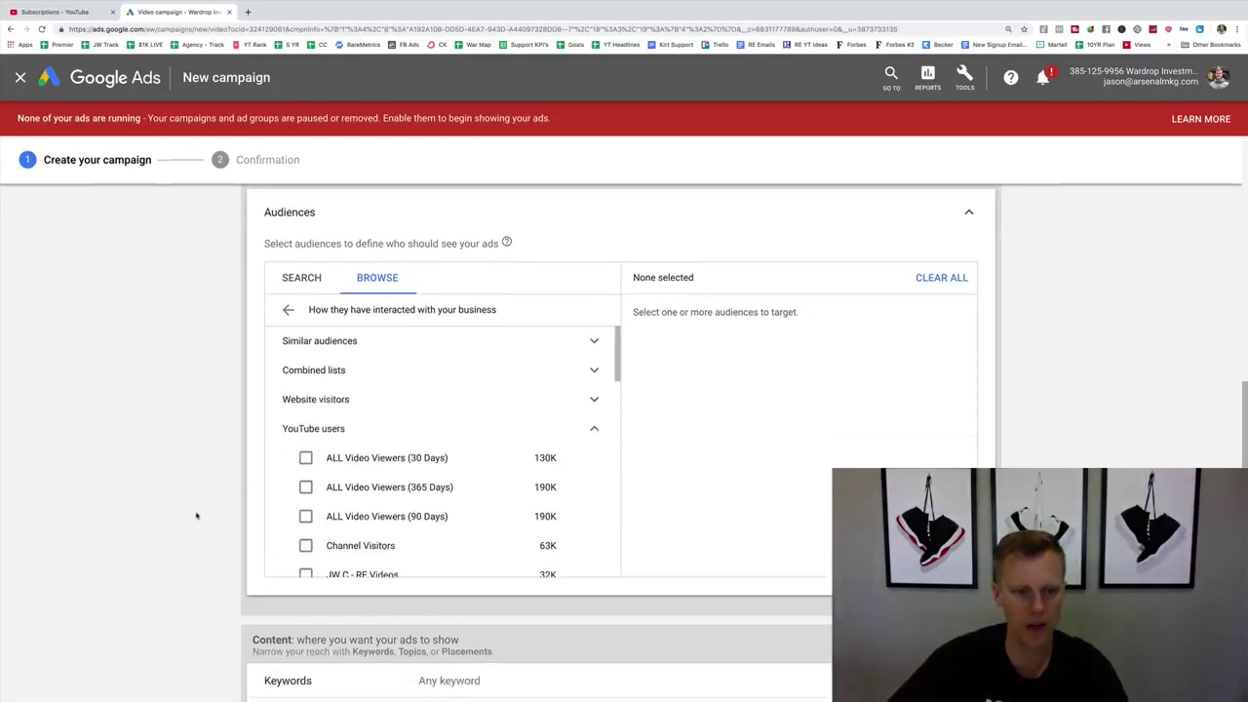
pyautogui.scroll(-5, 339, 466)
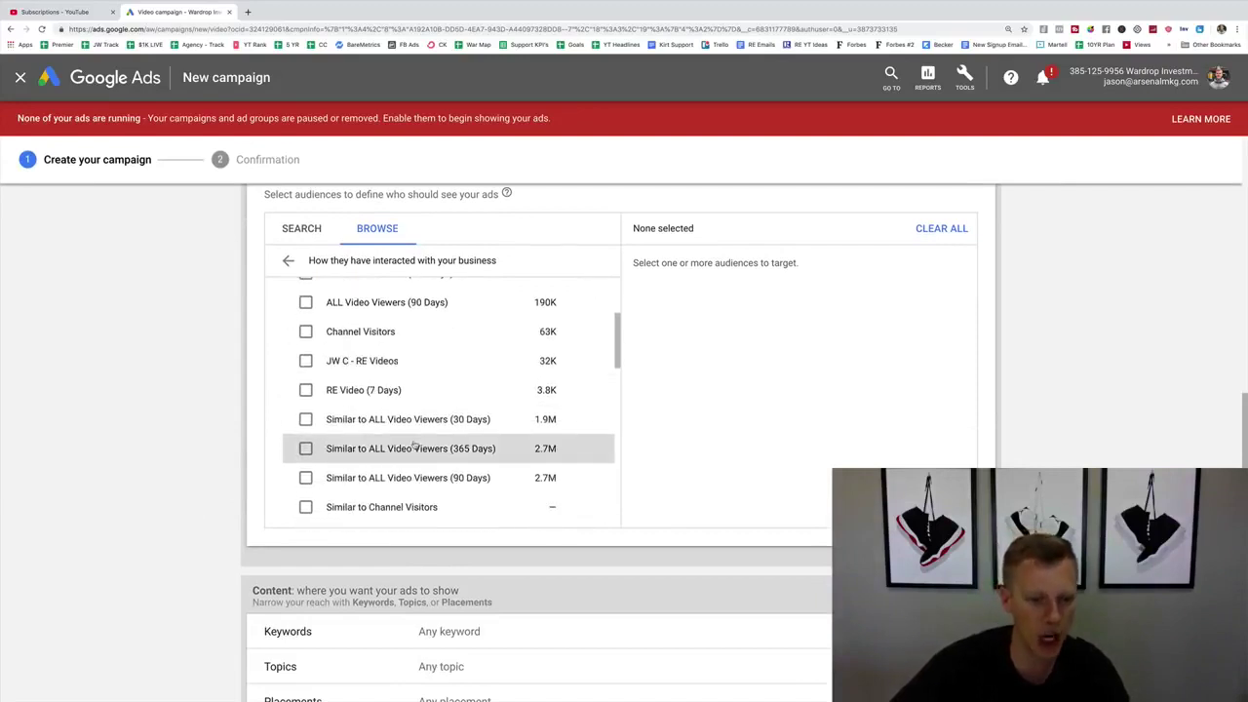
pyautogui.scroll(-7, 414, 446)
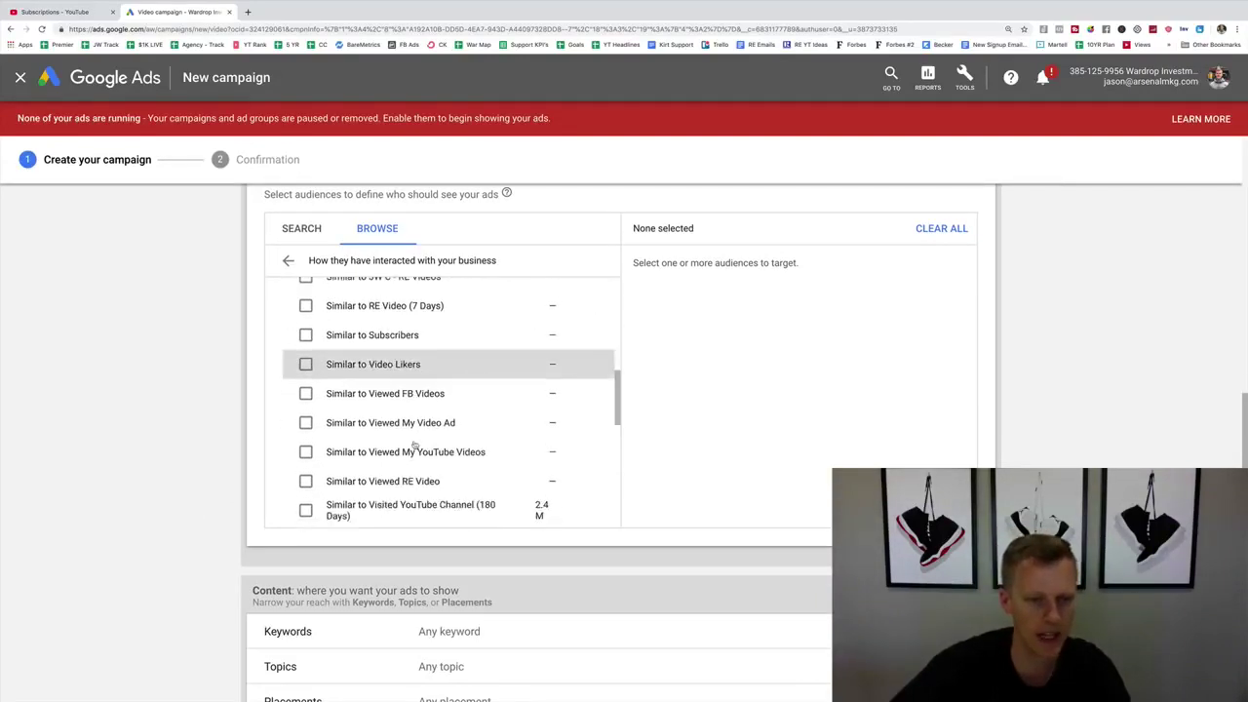
pyautogui.scroll(-7, 415, 445)
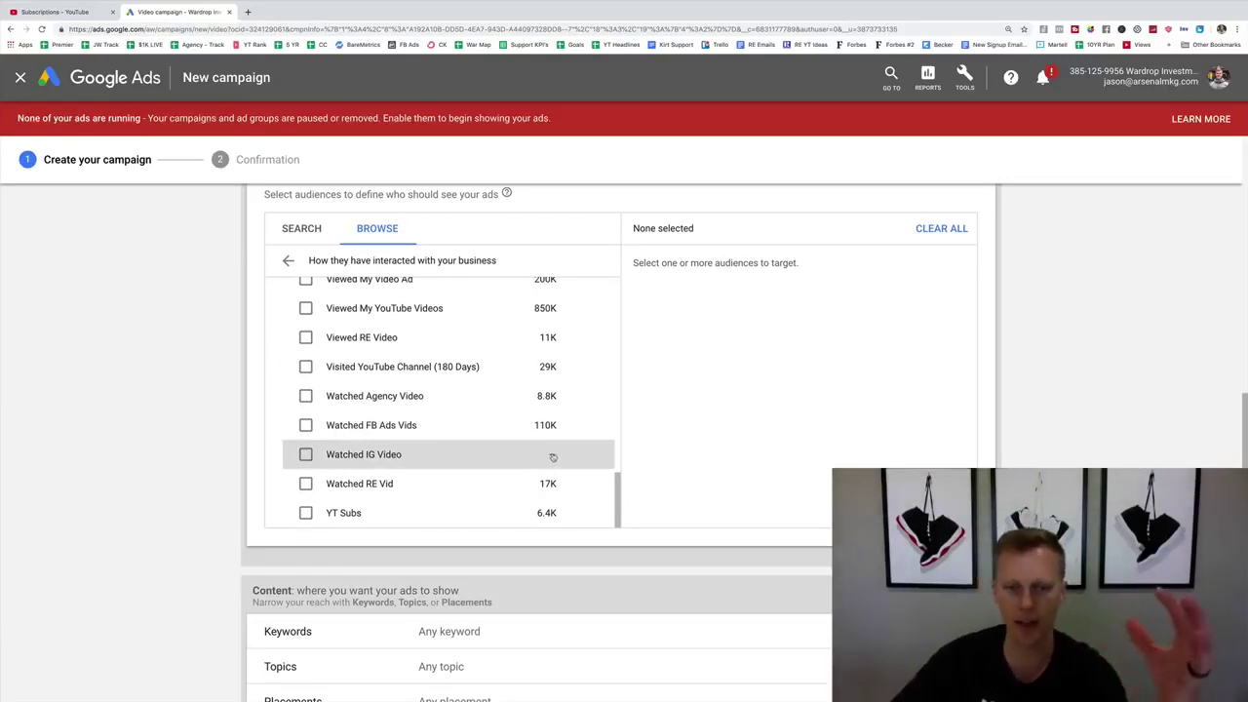
pyautogui.click(305, 454)
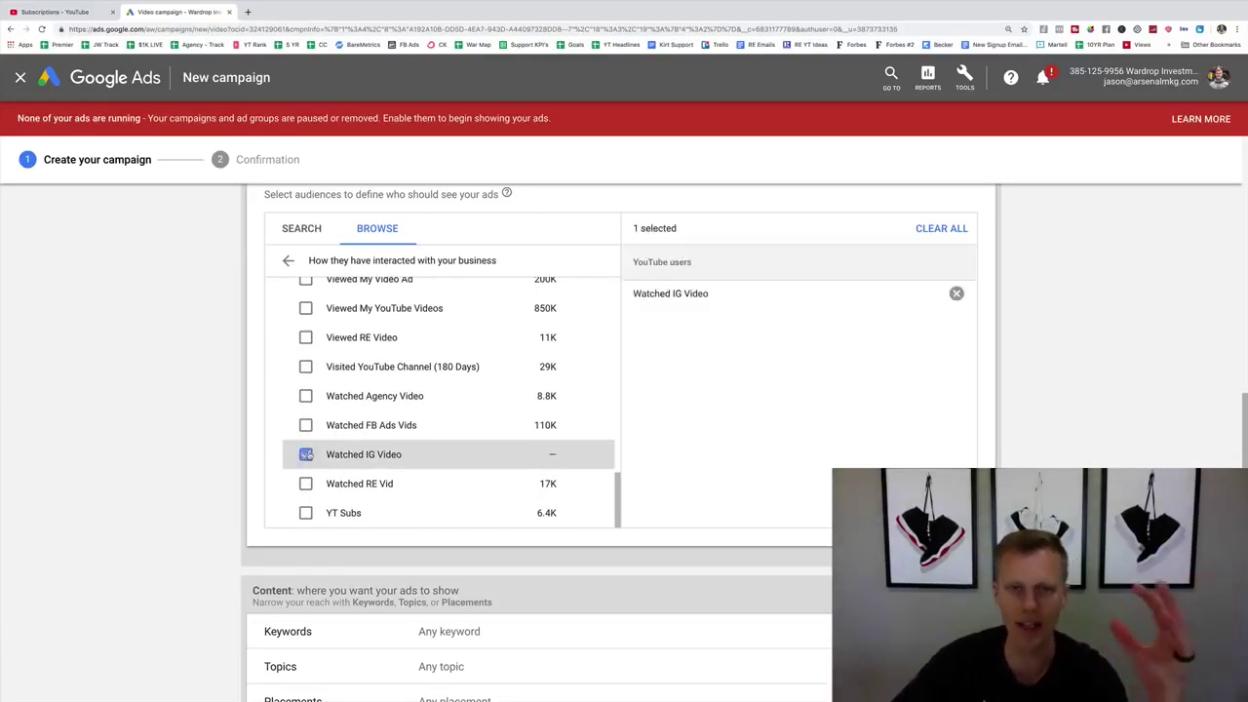
# Step: Name the ad group "Watched IG vid - YT REmarketing List"
pyautogui.scroll(-3, 199, 523)
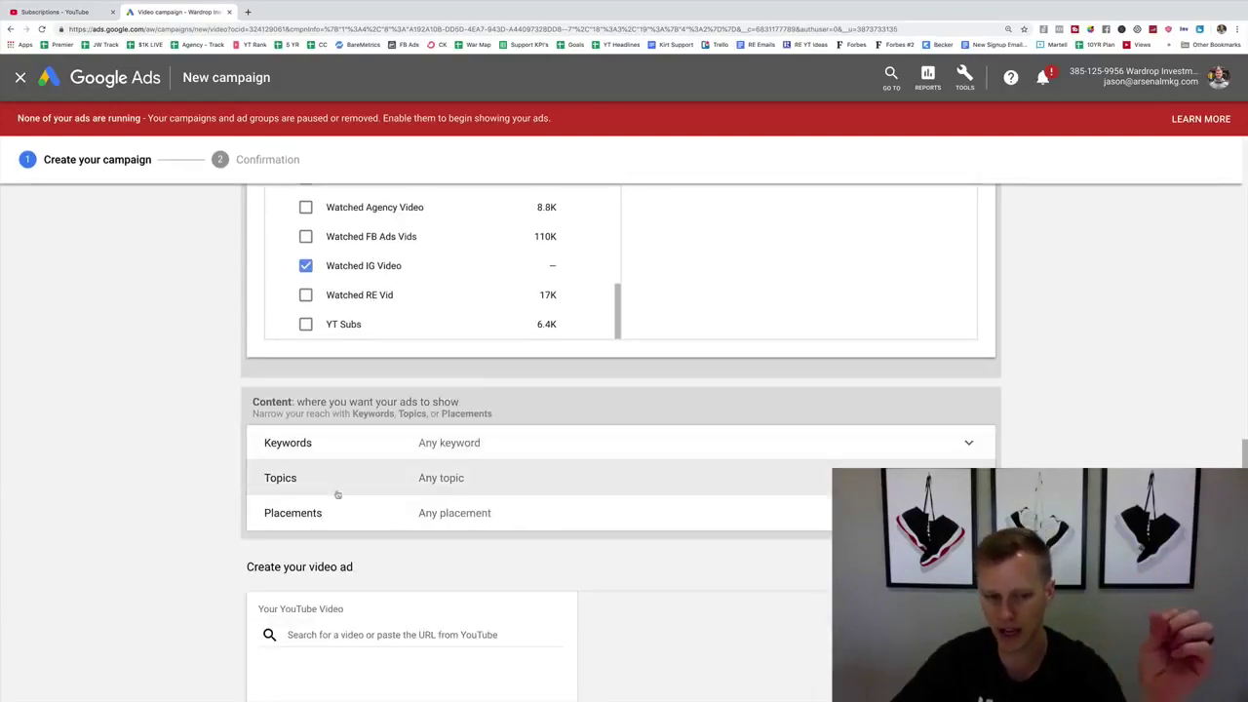
pyautogui.scroll(6, 180, 544)
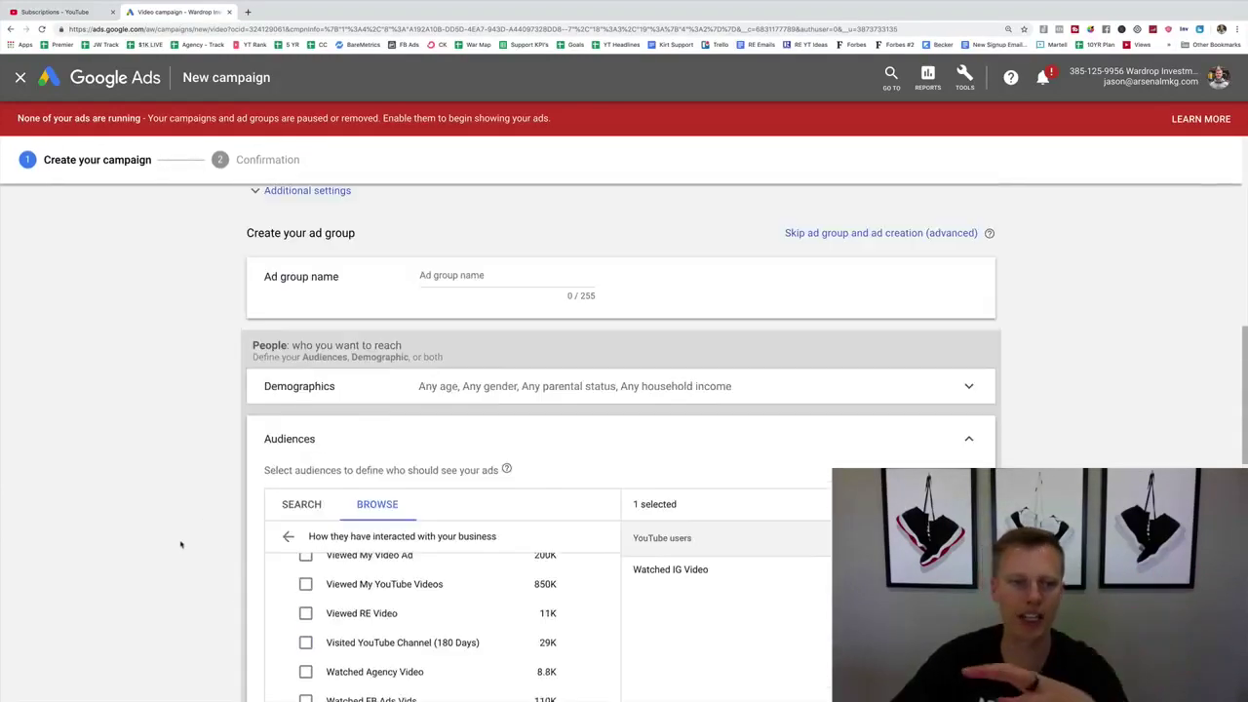
pyautogui.scroll(1, 180, 544)
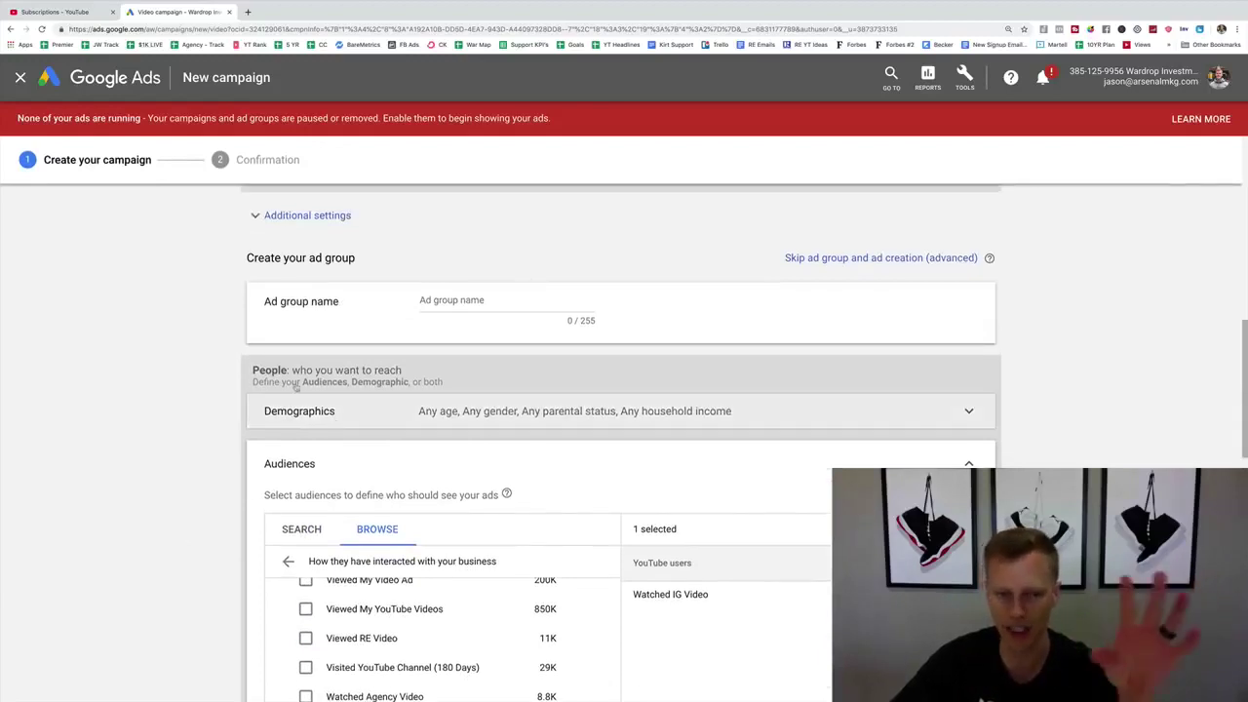
pyautogui.click(486, 300)
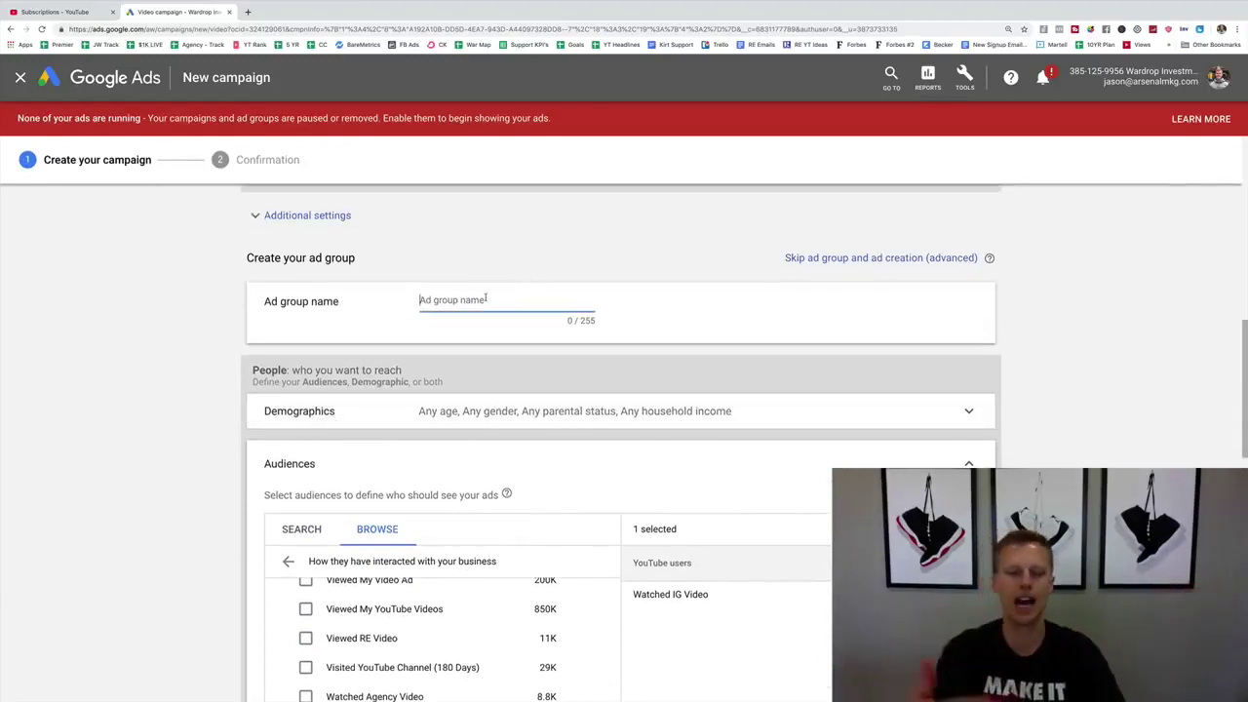
pyautogui.write('Wa')
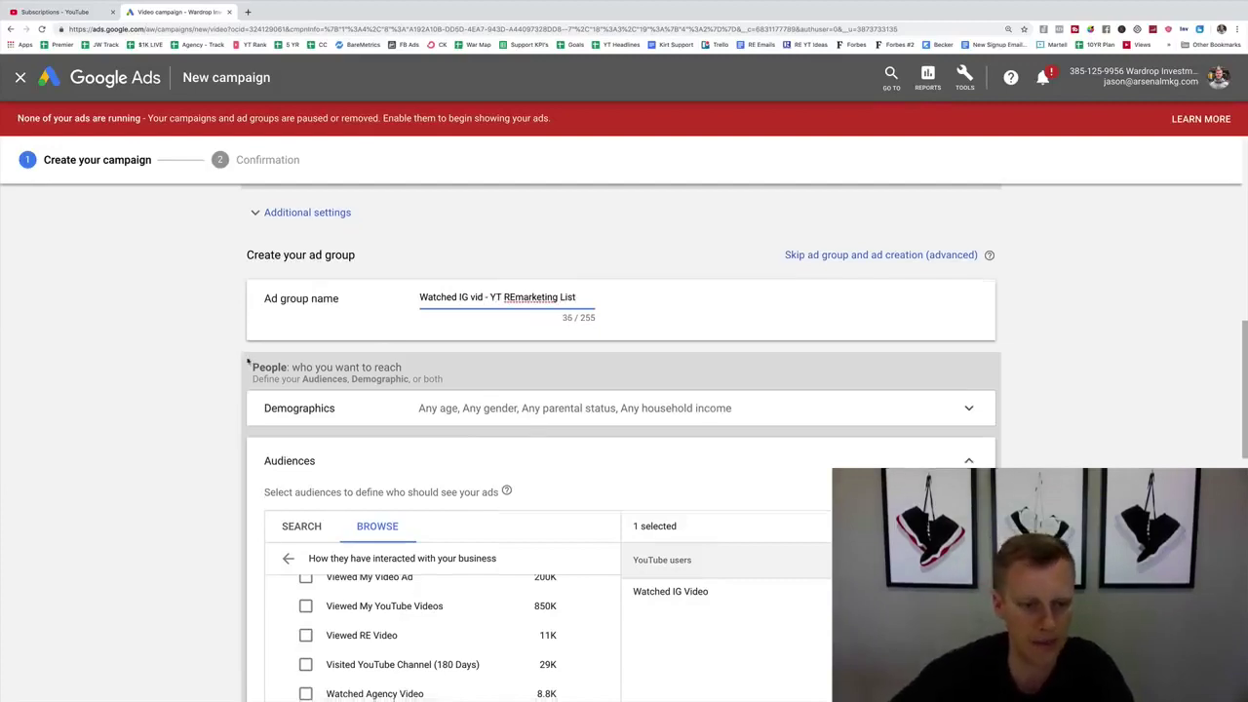
# Step: Open youtube.com in a new browser tab and search for the advertiser's own channel by name to find a video for the ad
pyautogui.scroll(-6, 244, 360)
pyautogui.scroll(-1, 263, 371)
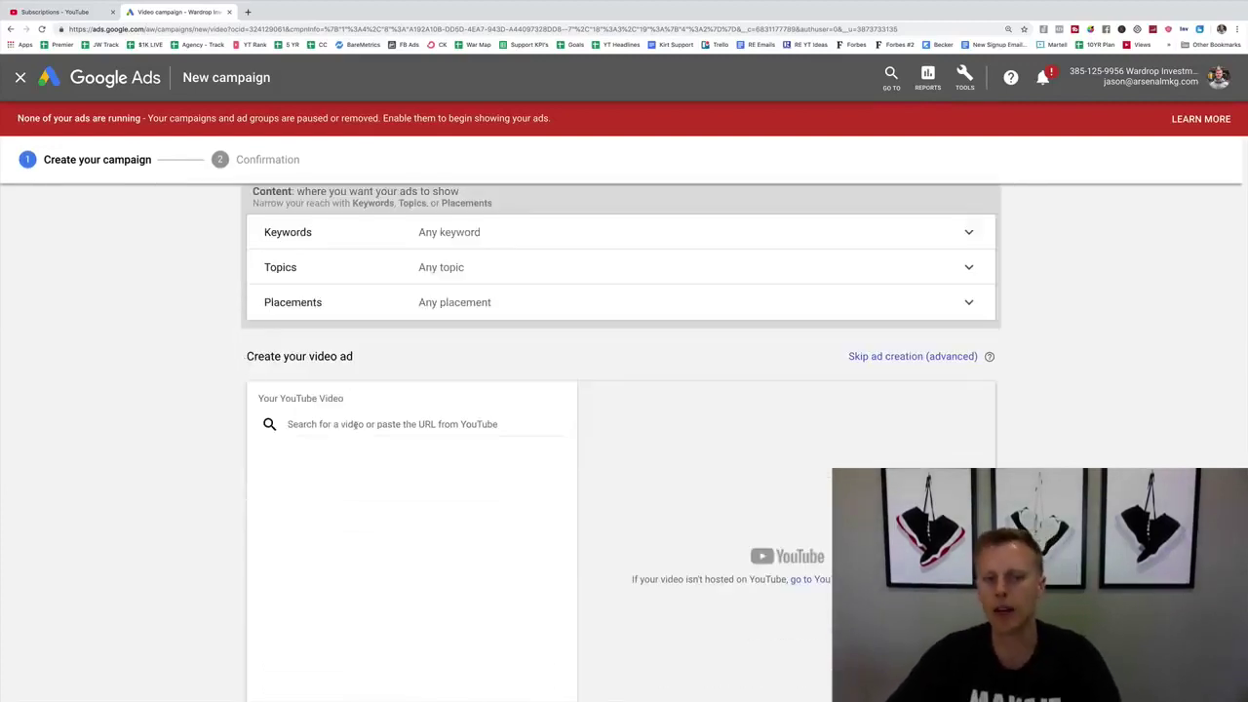
pyautogui.press('super+t')
pyautogui.write('youtube.com')
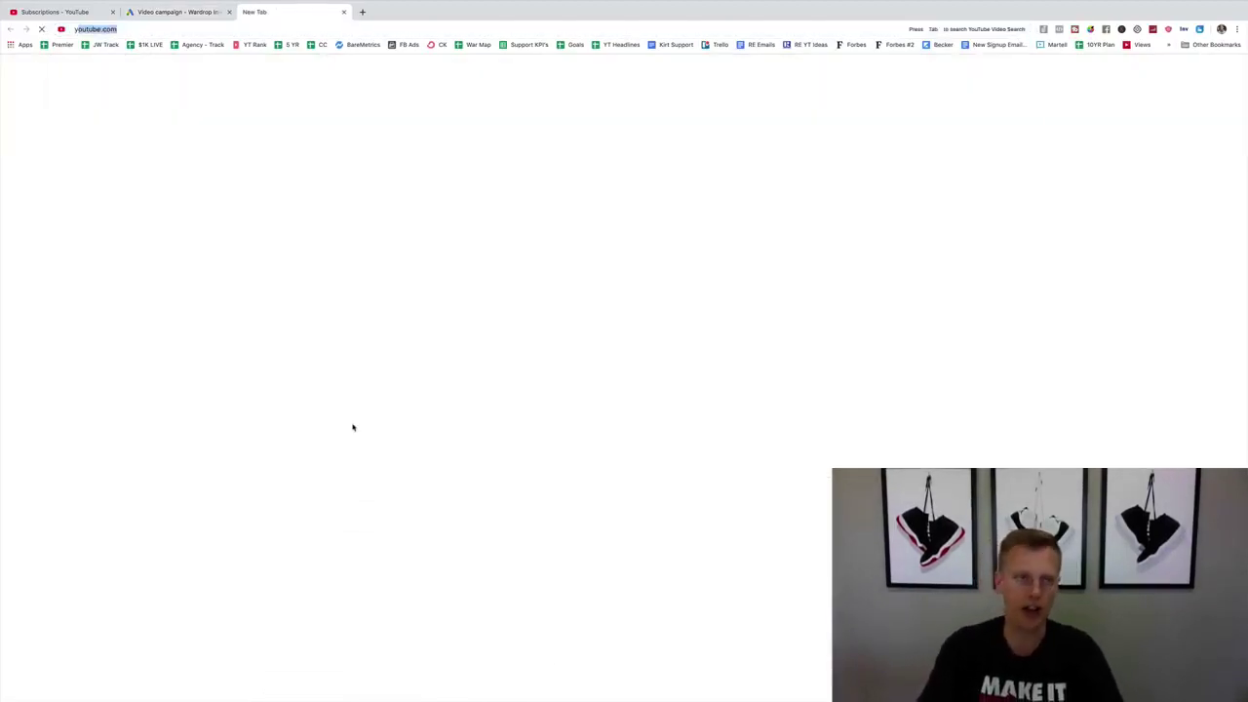
pyautogui.press('Return')
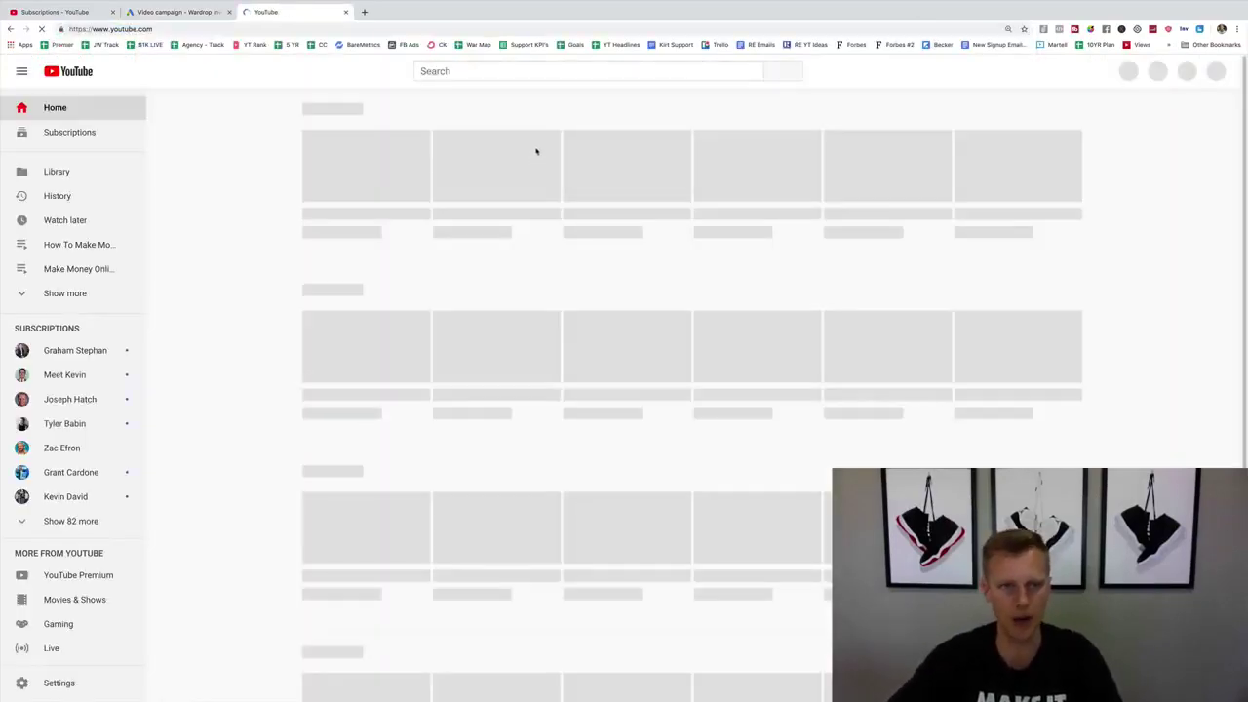
pyautogui.click(516, 70)
pyautogui.write('jason wardrop')
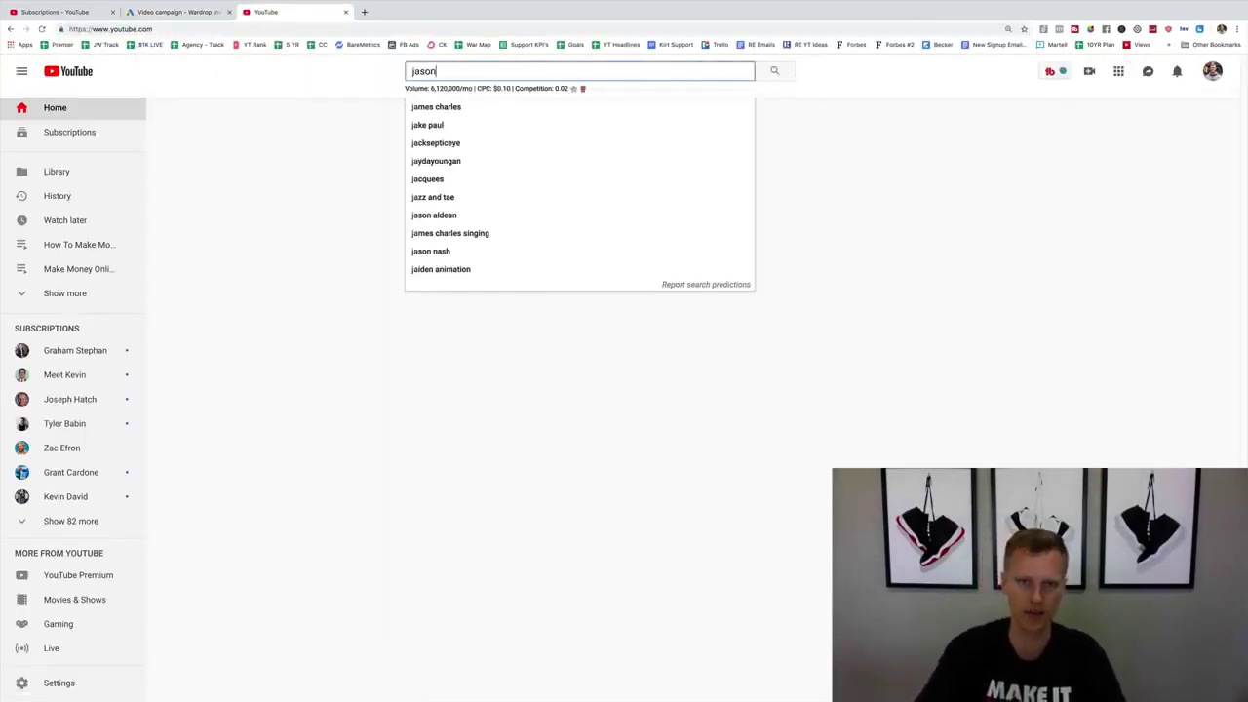
pyautogui.press('Return')
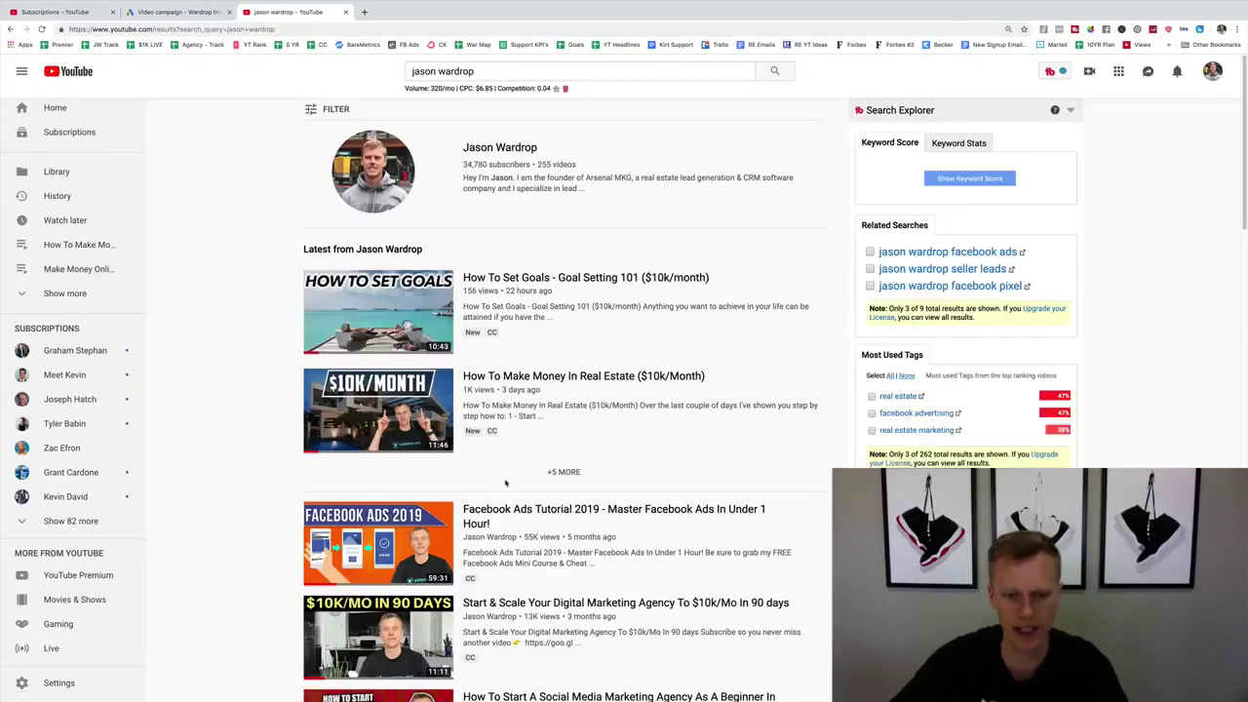
# Step: Open the video "Start & Scale Your Digital Marketing Agency To $10k/Mo In 90 days", pause it and copy its URL without the time parameter
pyautogui.scroll(-1, 506, 473)
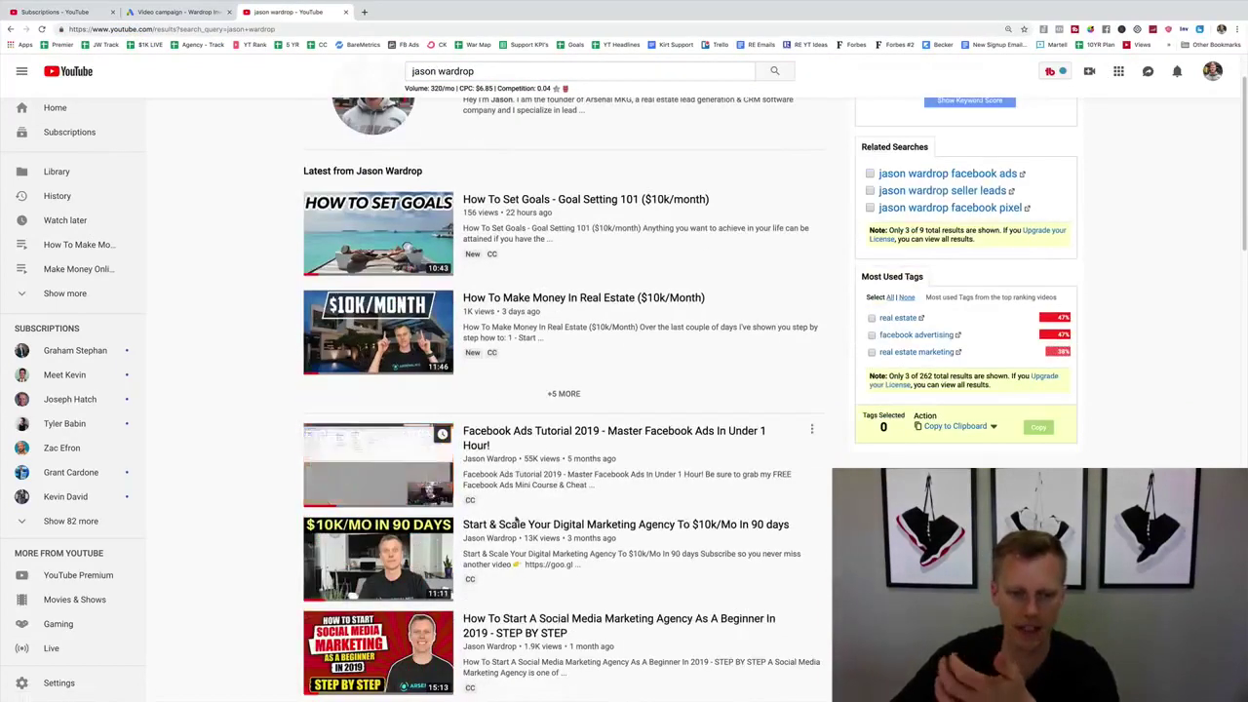
pyautogui.click(512, 527)
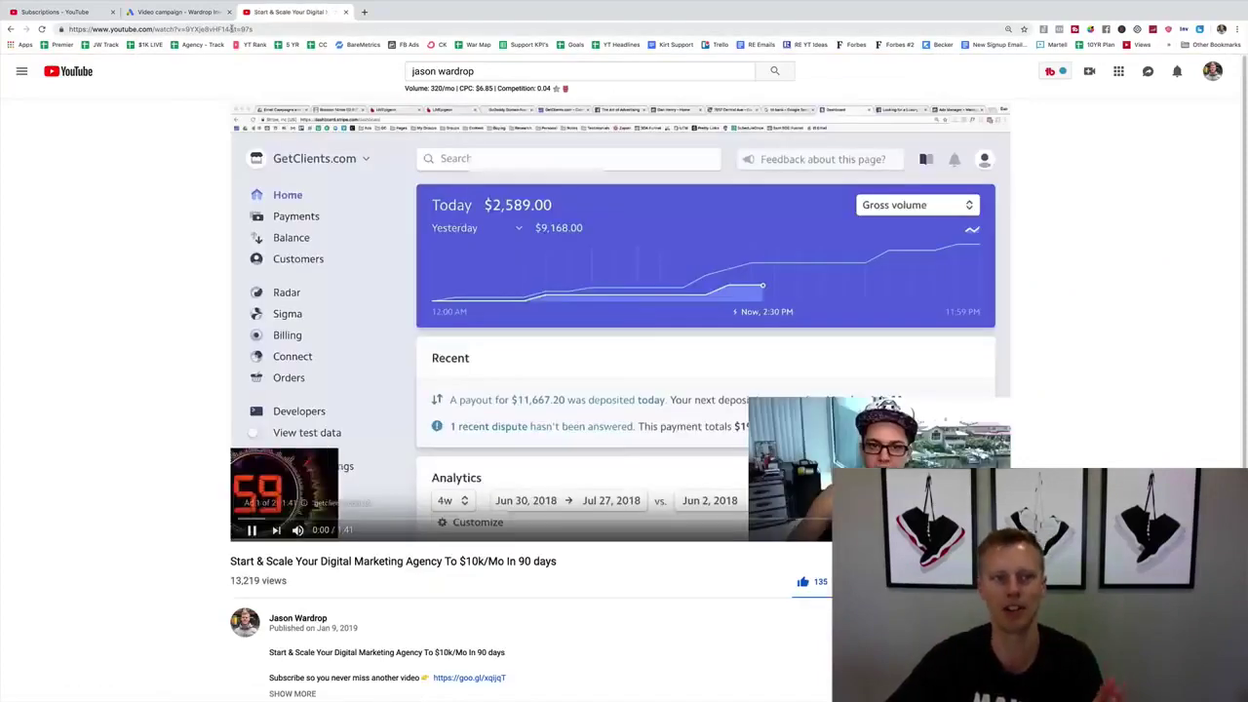
pyautogui.moveTo(230, 29); pyautogui.dragTo(276, 29)
pyautogui.press('BackSpace')
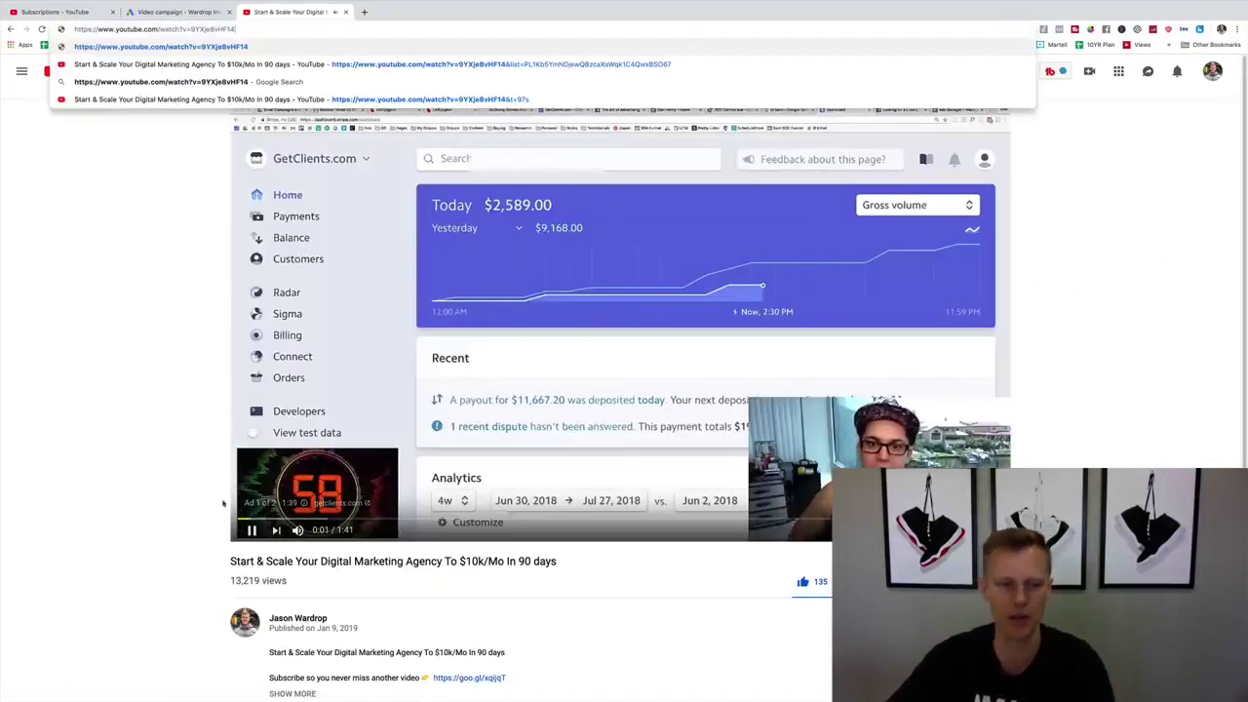
pyautogui.click(234, 532)
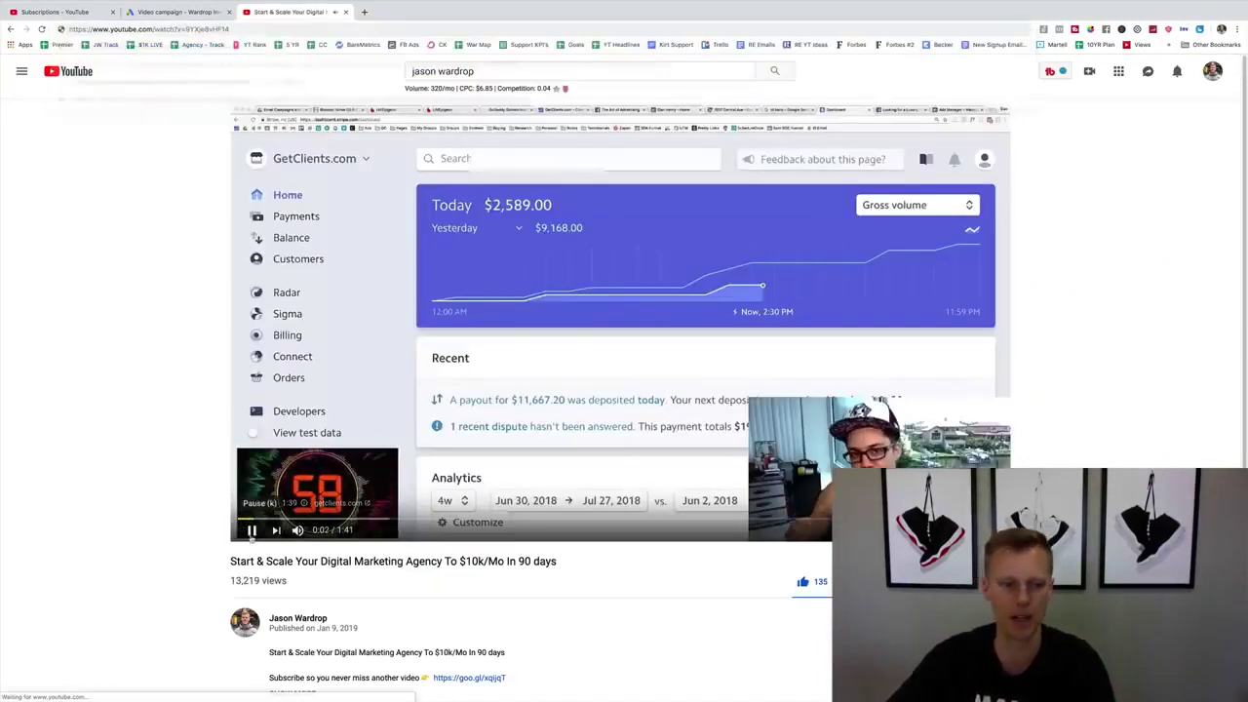
pyautogui.click(242, 29)
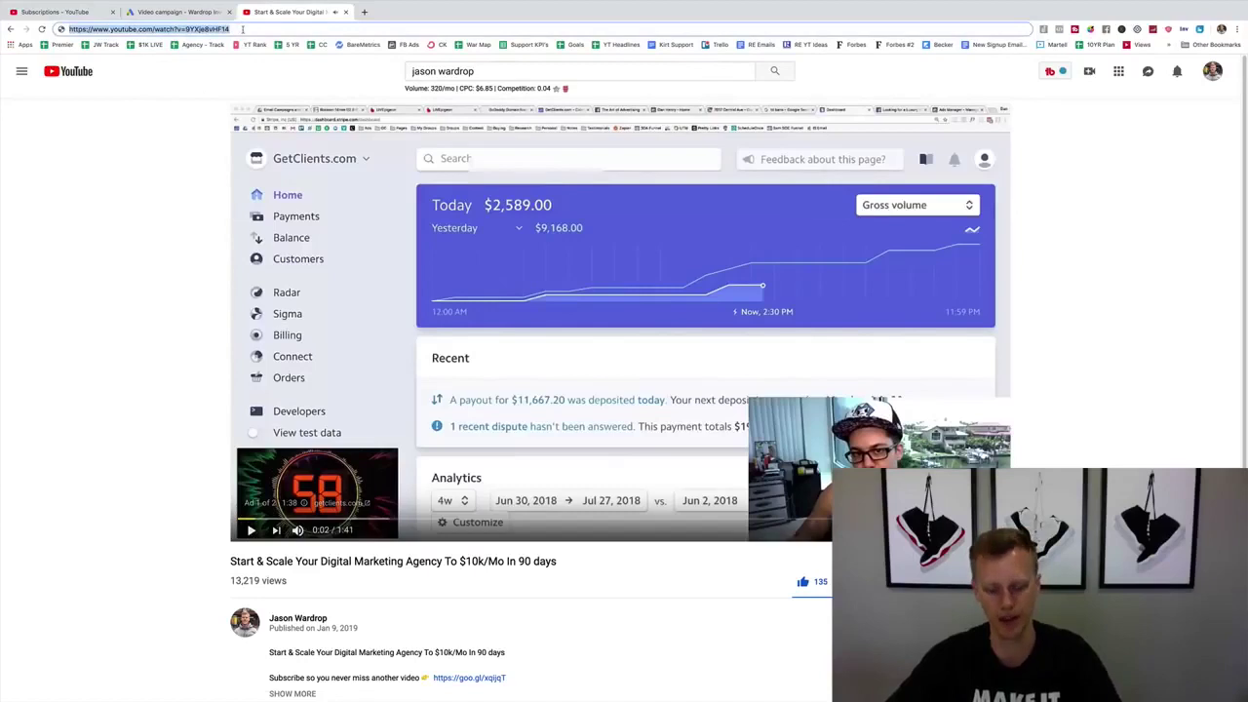
# Step: Back in the Google Ads campaign, set the copied video URL as the YouTube video for the ad
pyautogui.click(169, 12)
pyautogui.click(357, 426)
pyautogui.write('https://www.youtube.com/watch?v=4t1bpdmH1-8')
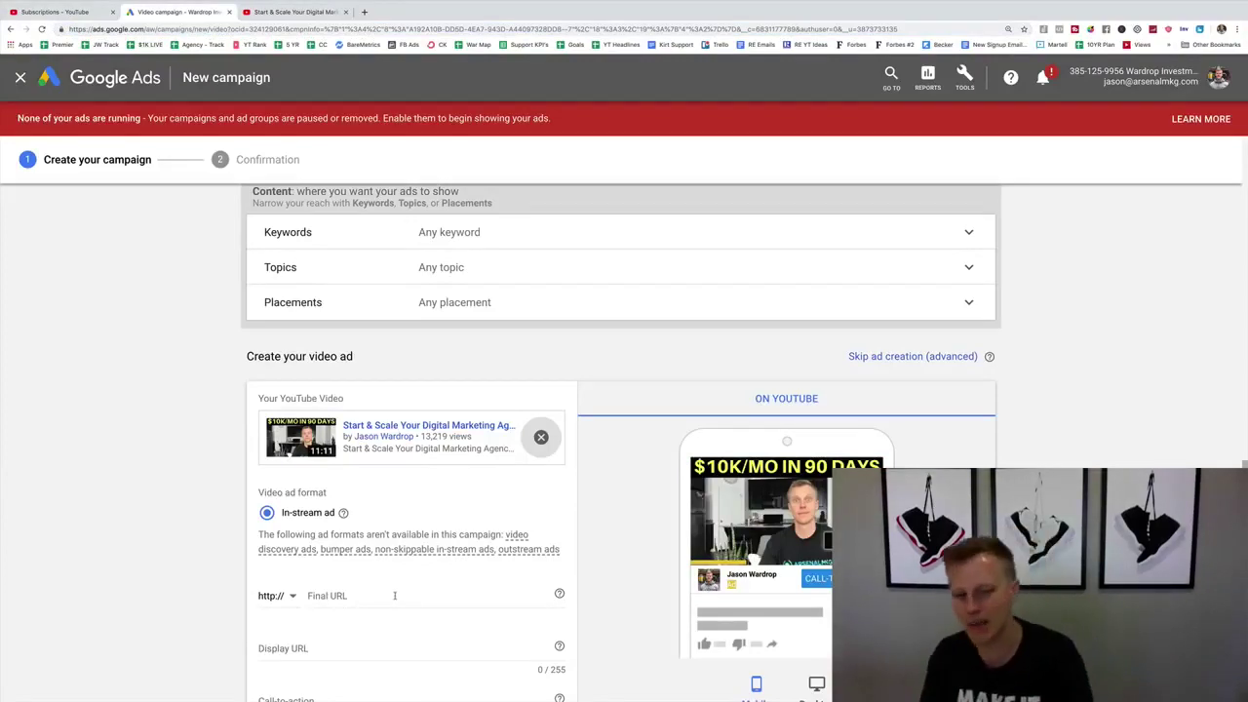
# Step: Load the yoursocialsystem.com/fb-ads landing page in a new browser tab and enter its address as the ad's final URL
pyautogui.scroll(-2, 392, 593)
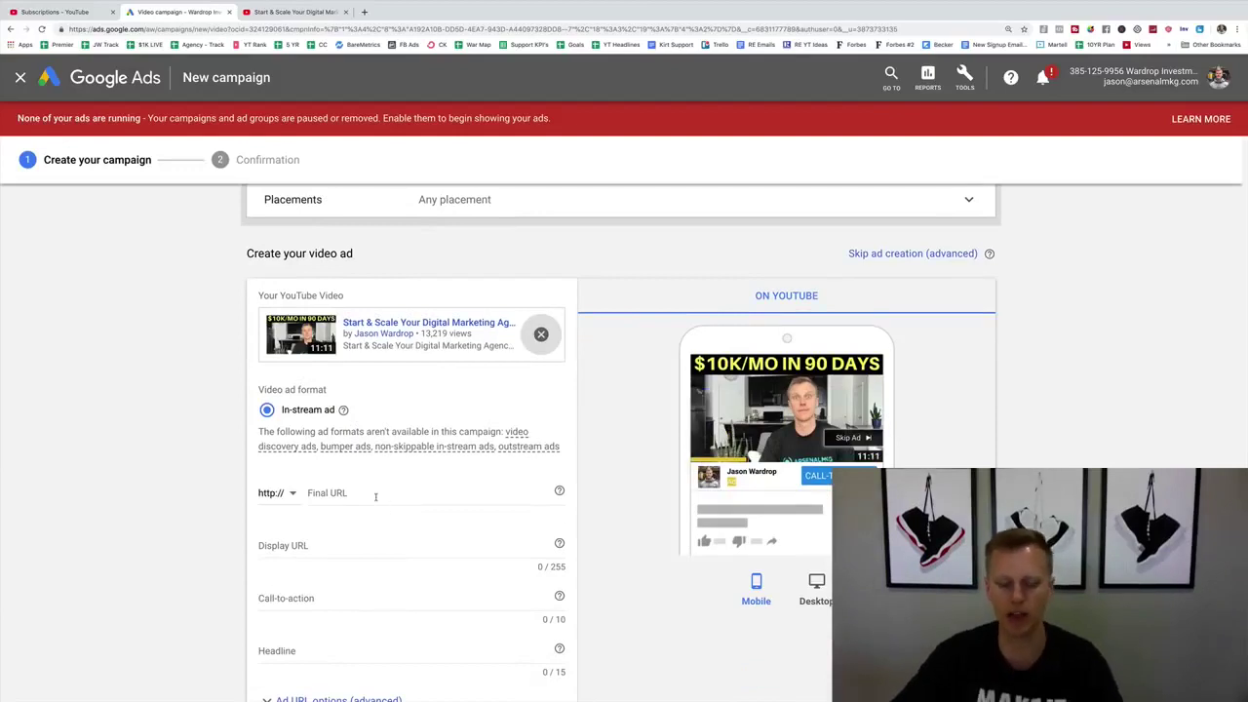
pyautogui.hotkey('ctrl', 't')
pyautogui.write('fb')
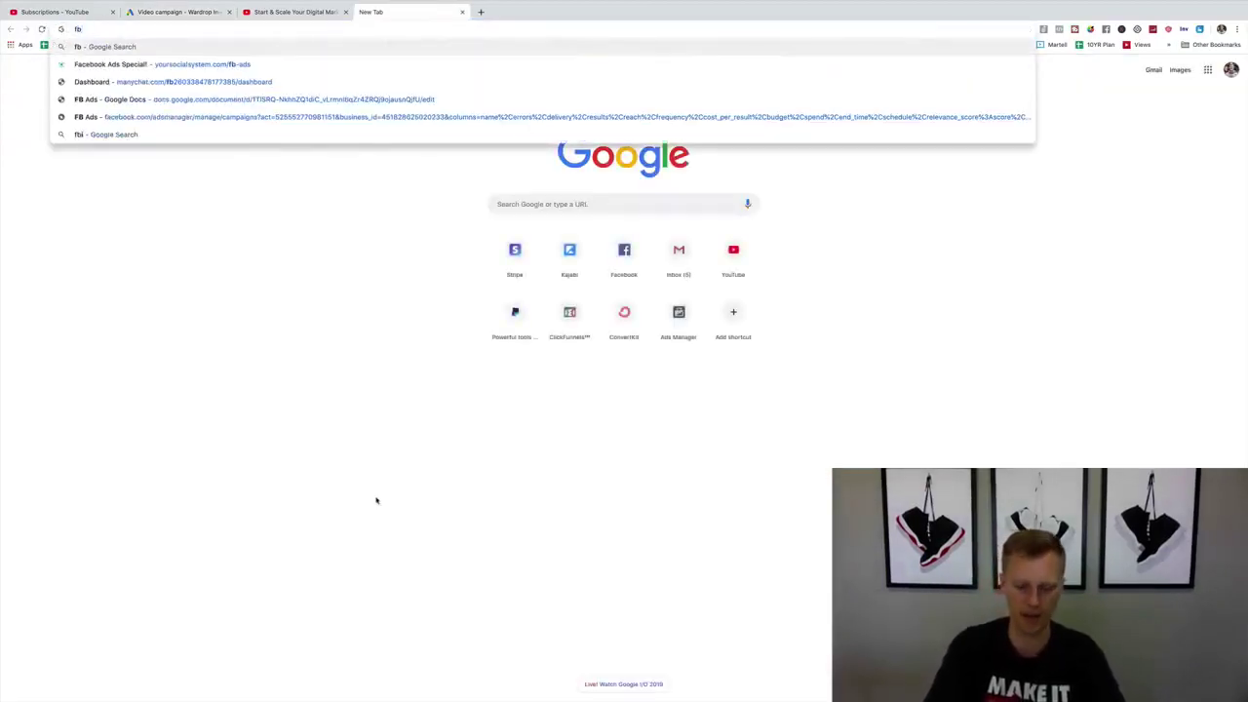
pyautogui.write('-ads')
pyautogui.press('Return')
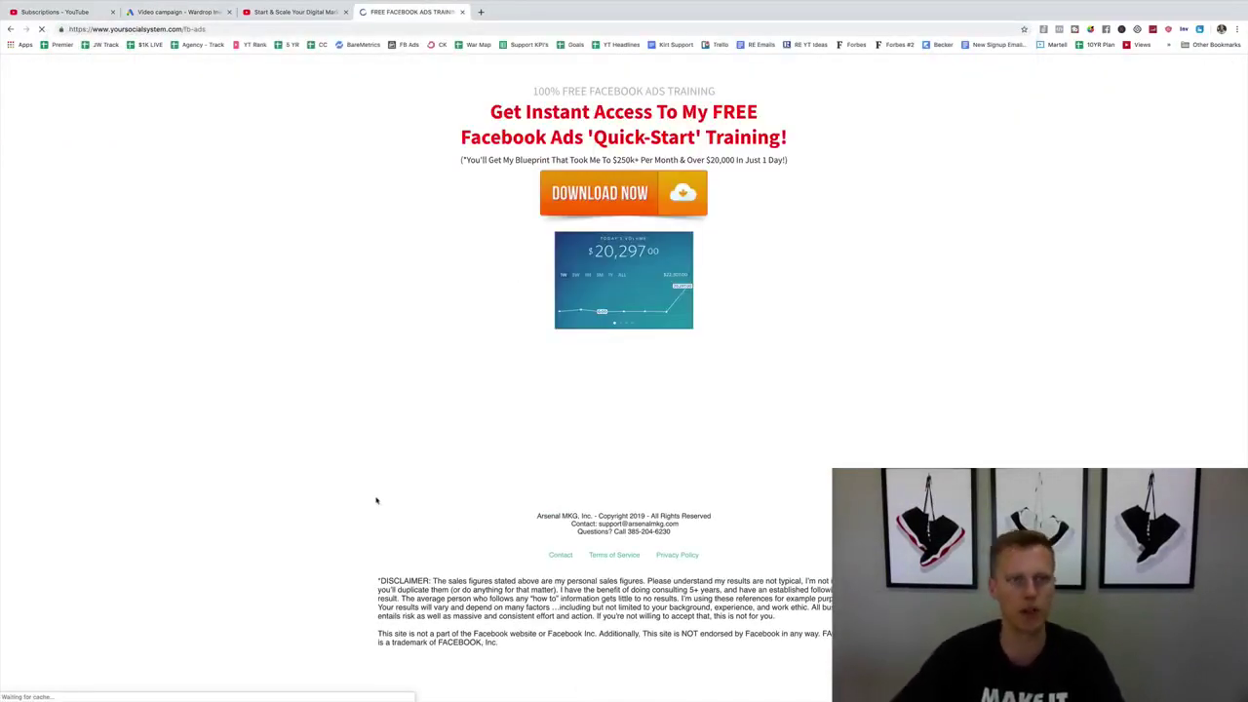
pyautogui.click(182, 13)
pyautogui.click(394, 490)
pyautogui.write('https://www.yoursocialsystem.com/fb-ads')
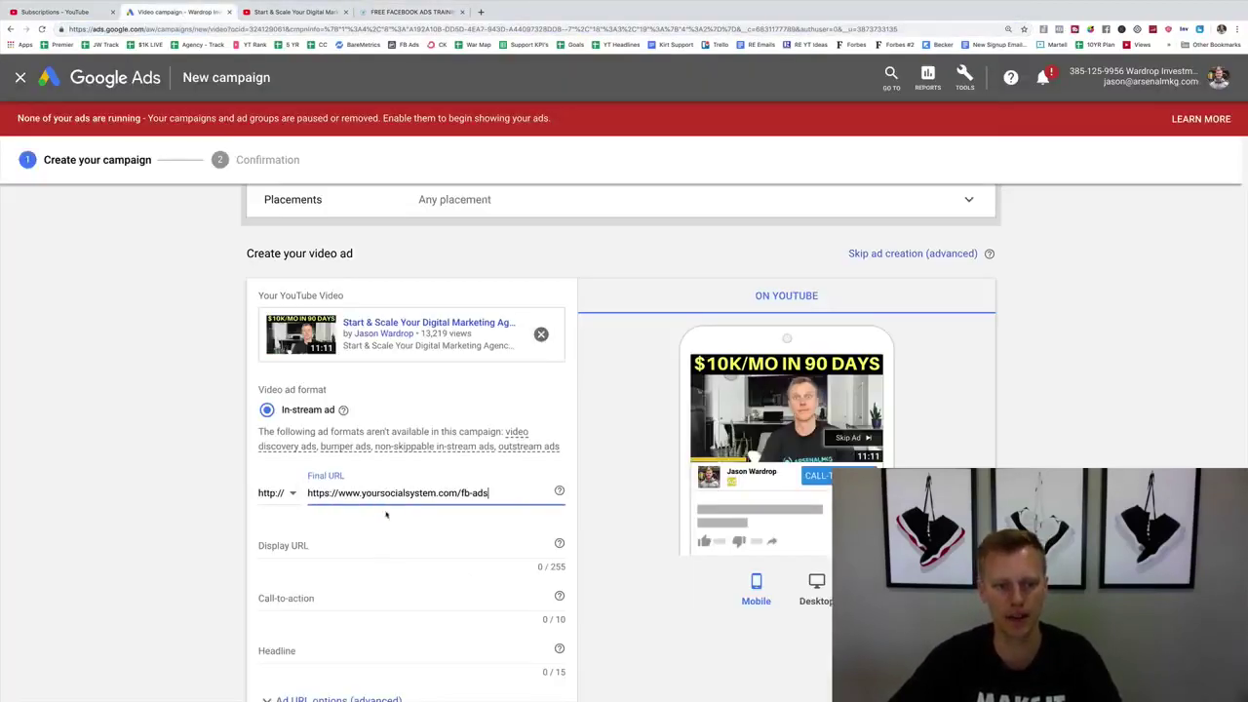
pyautogui.click(383, 544)
pyautogui.click(381, 601)
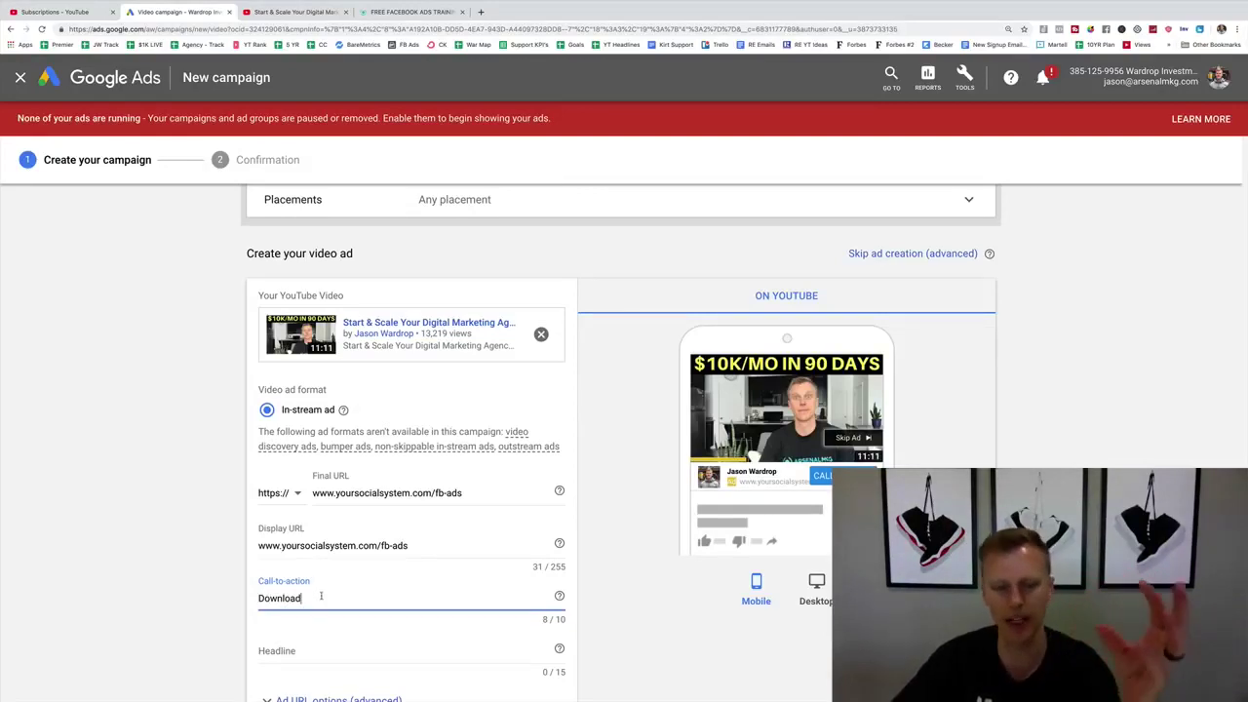
pyautogui.scroll(-2, 330, 585)
pyautogui.scroll(-3, 305, 579)
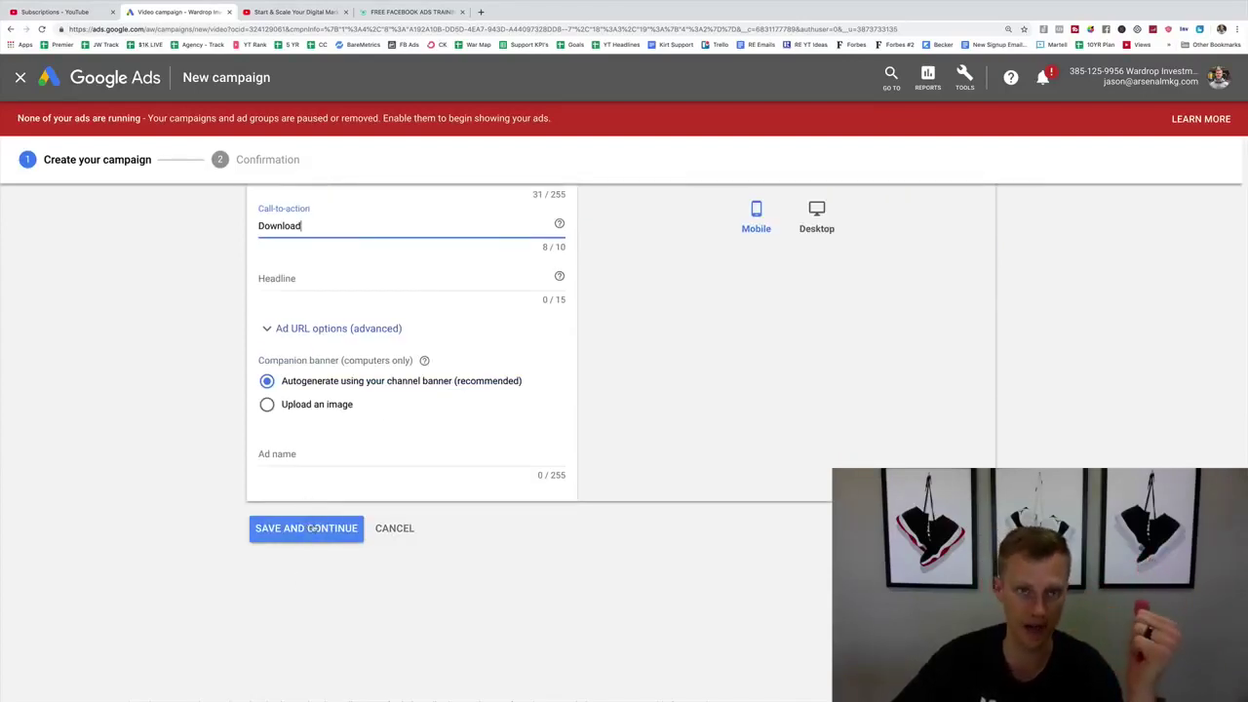
# Step: Leave the campaign without saving it and open the Audience manager
pyautogui.scroll(6, 314, 528)
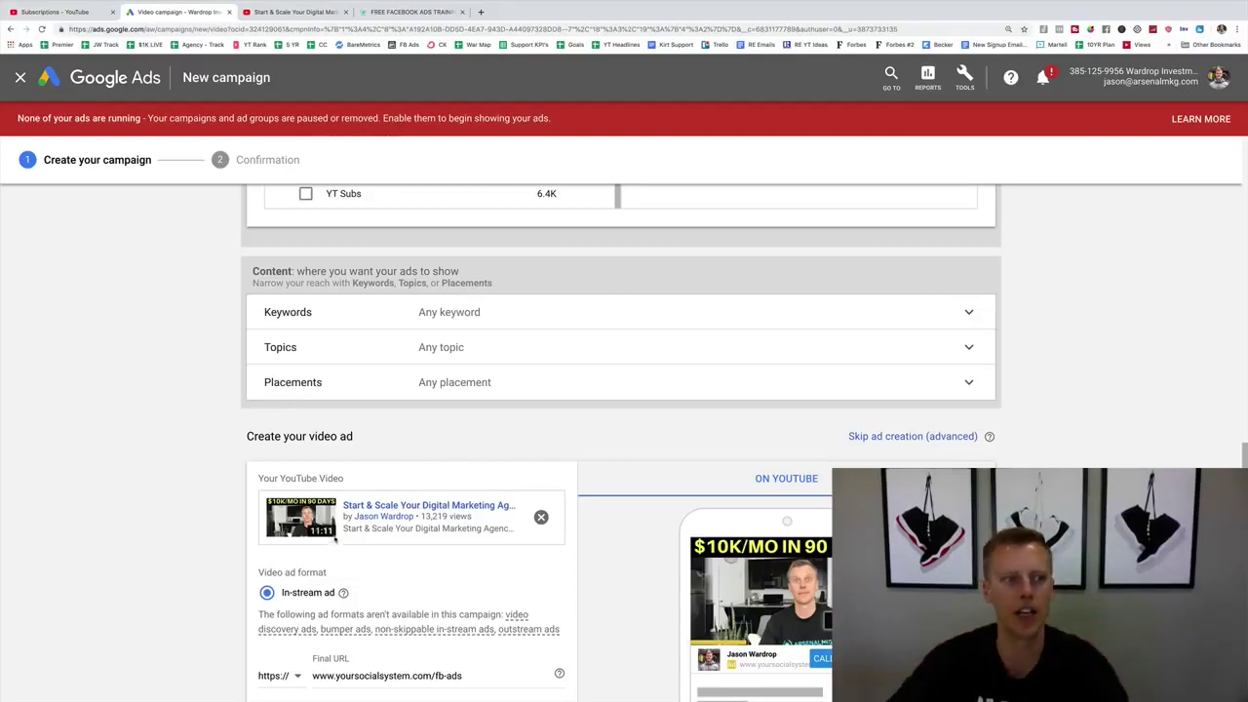
pyautogui.click(964, 76)
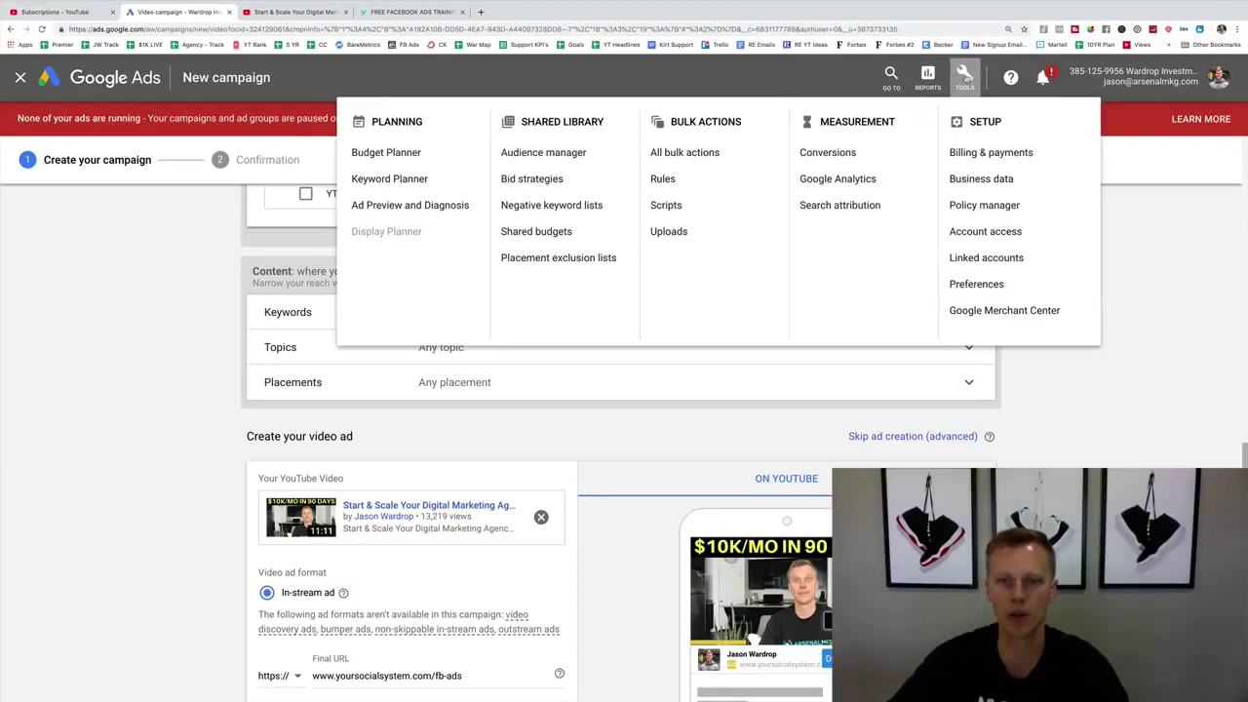
pyautogui.click(567, 154)
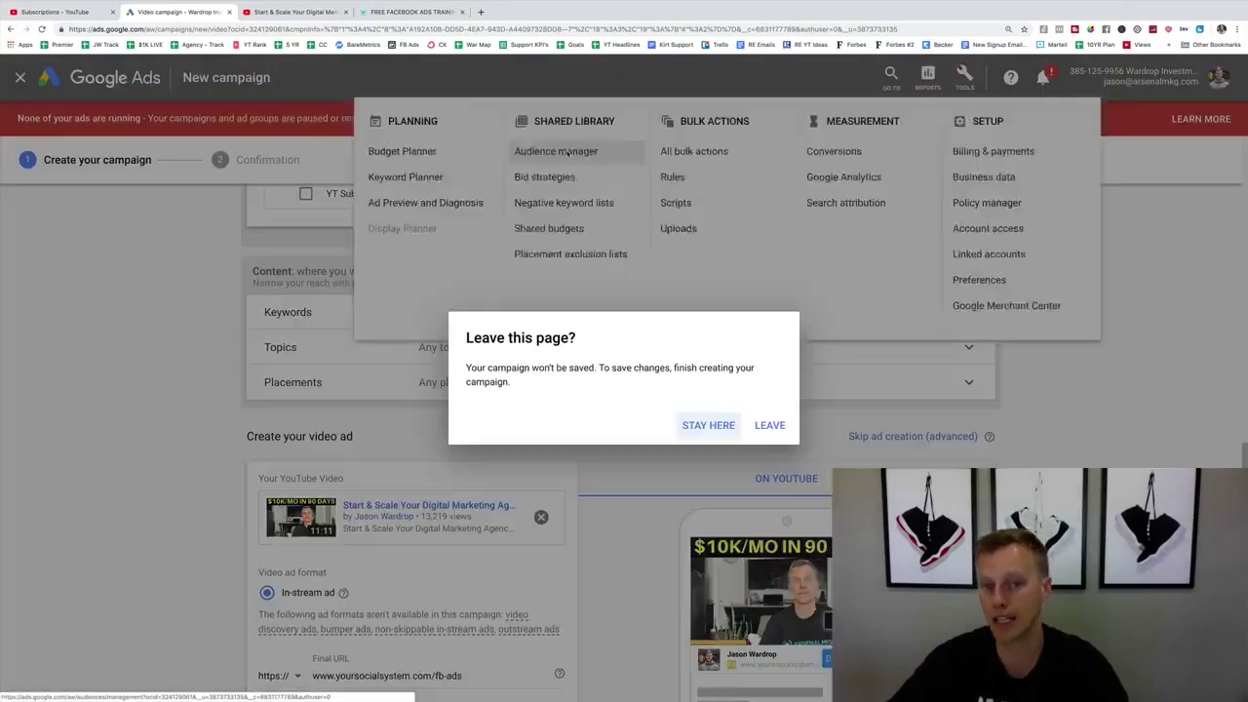
pyautogui.click(769, 425)
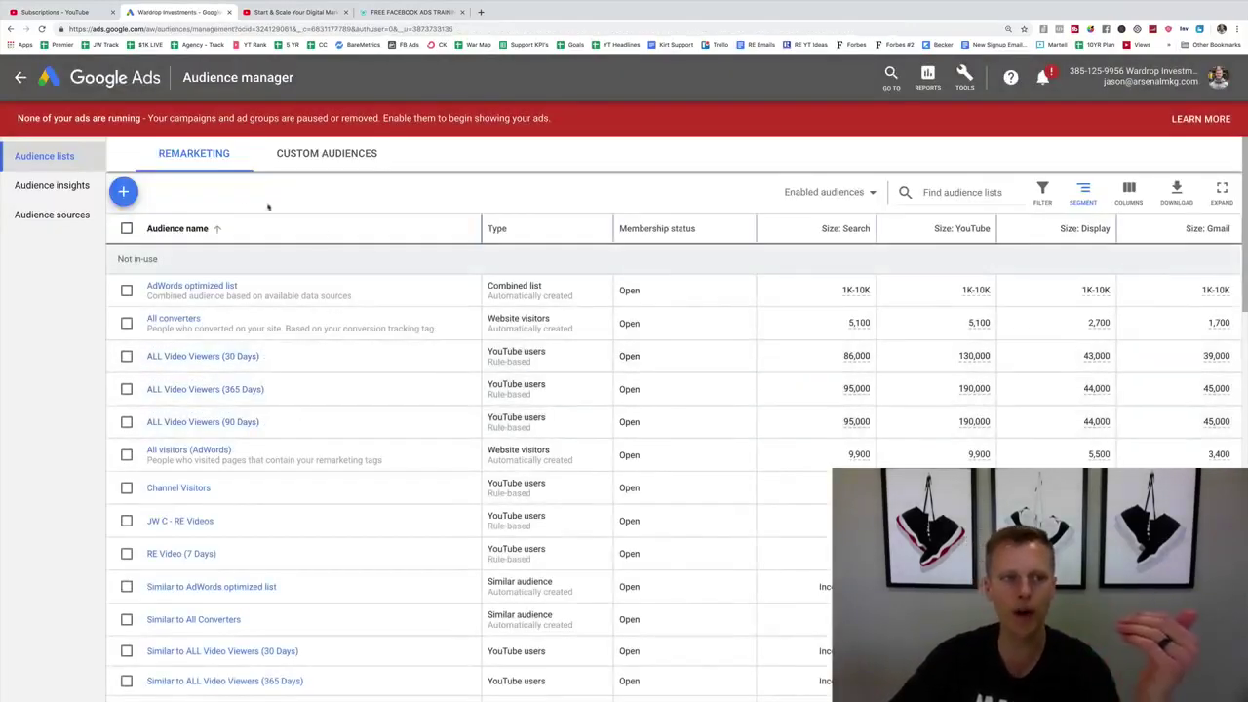
# Step: Review the available remarketing list types, and examine the "JW C - RE Videos" audience's size for Search, YouTube, Display and Gmail
pyautogui.click(130, 197)
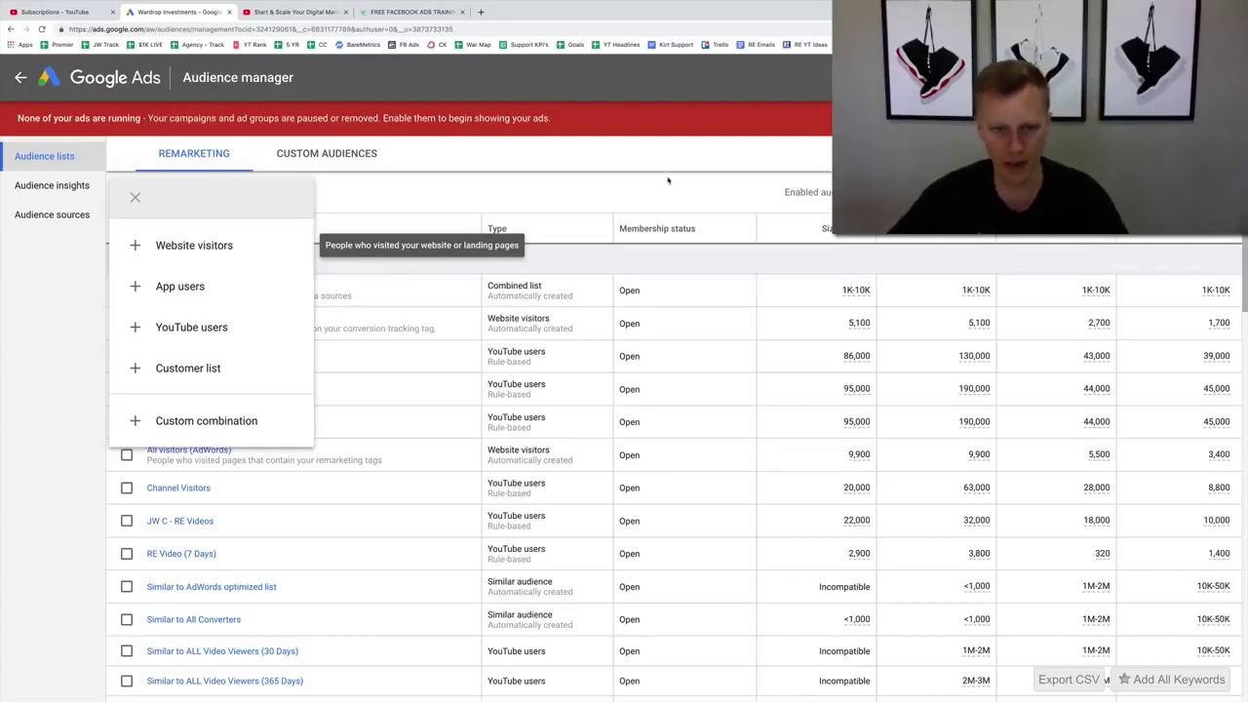
pyautogui.click(369, 266)
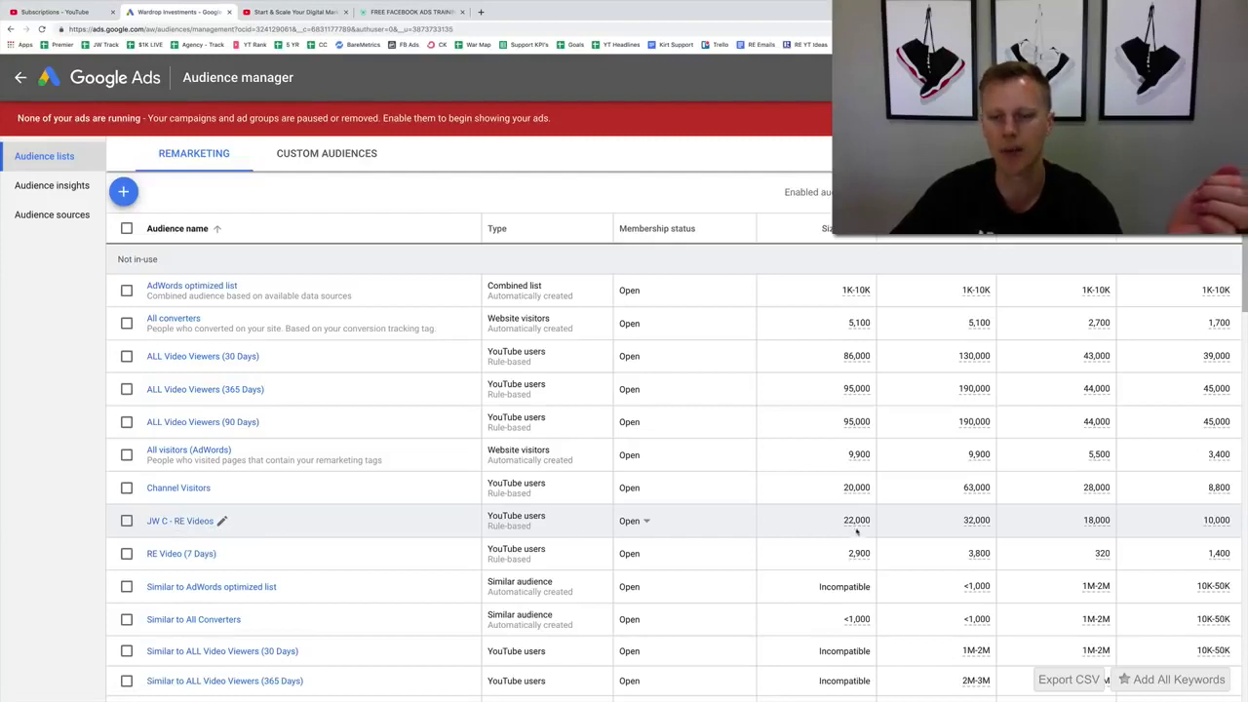
pyautogui.moveTo(862, 527)
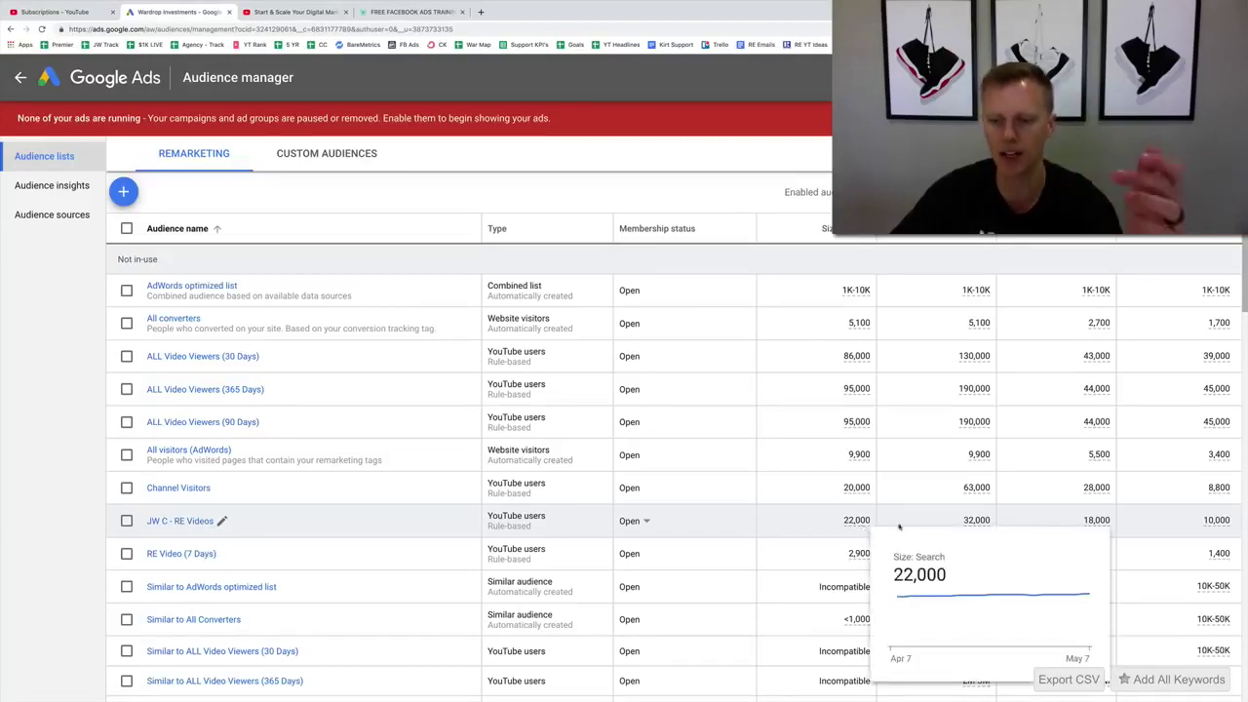
pyautogui.moveTo(979, 522)
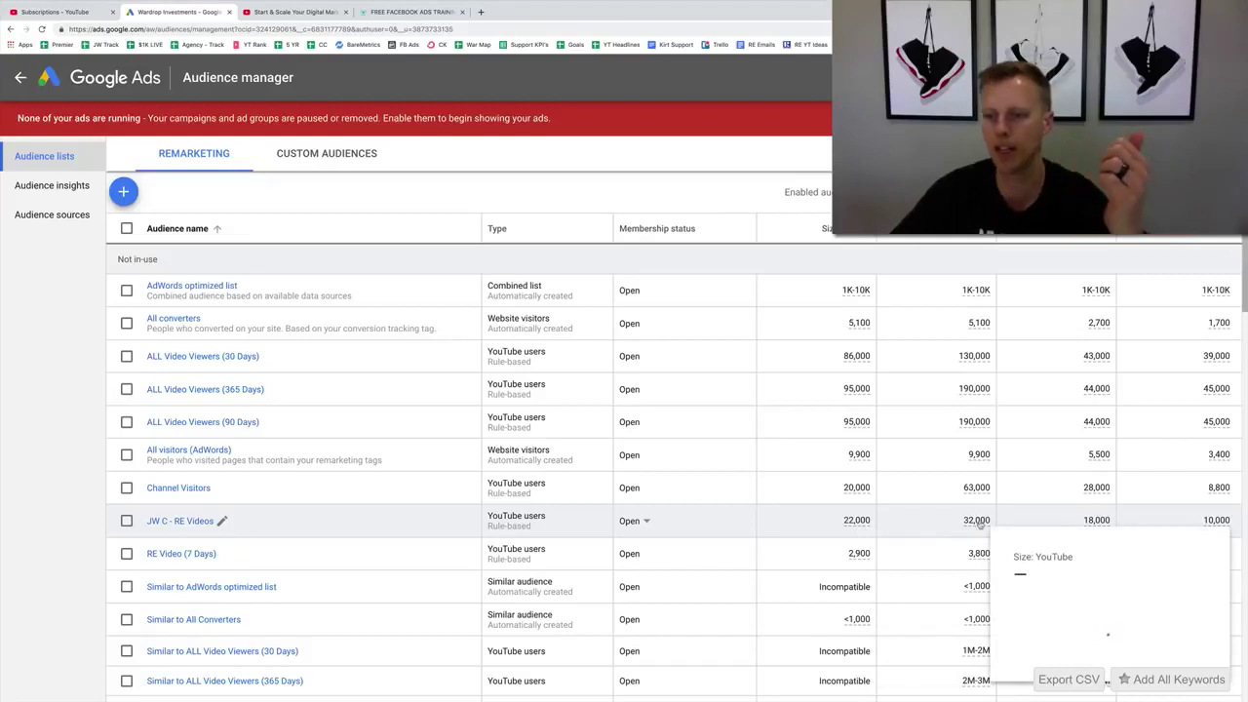
pyautogui.moveTo(1099, 522)
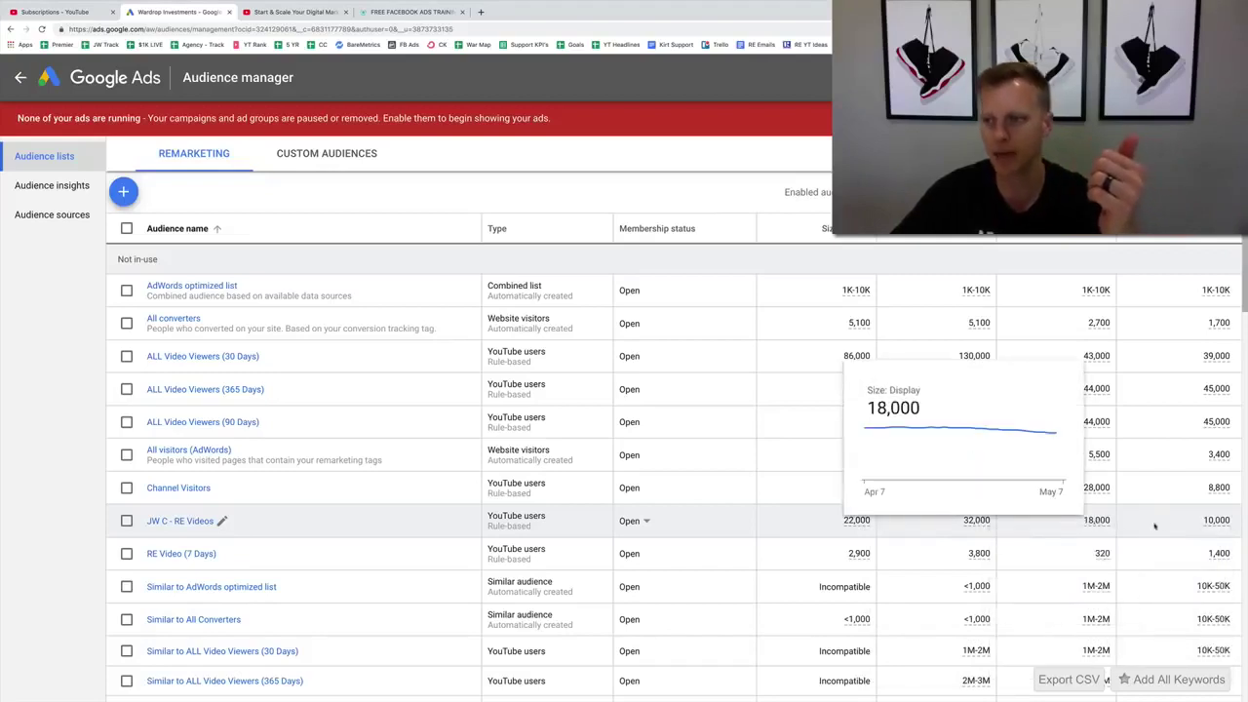
pyautogui.moveTo(1214, 524)
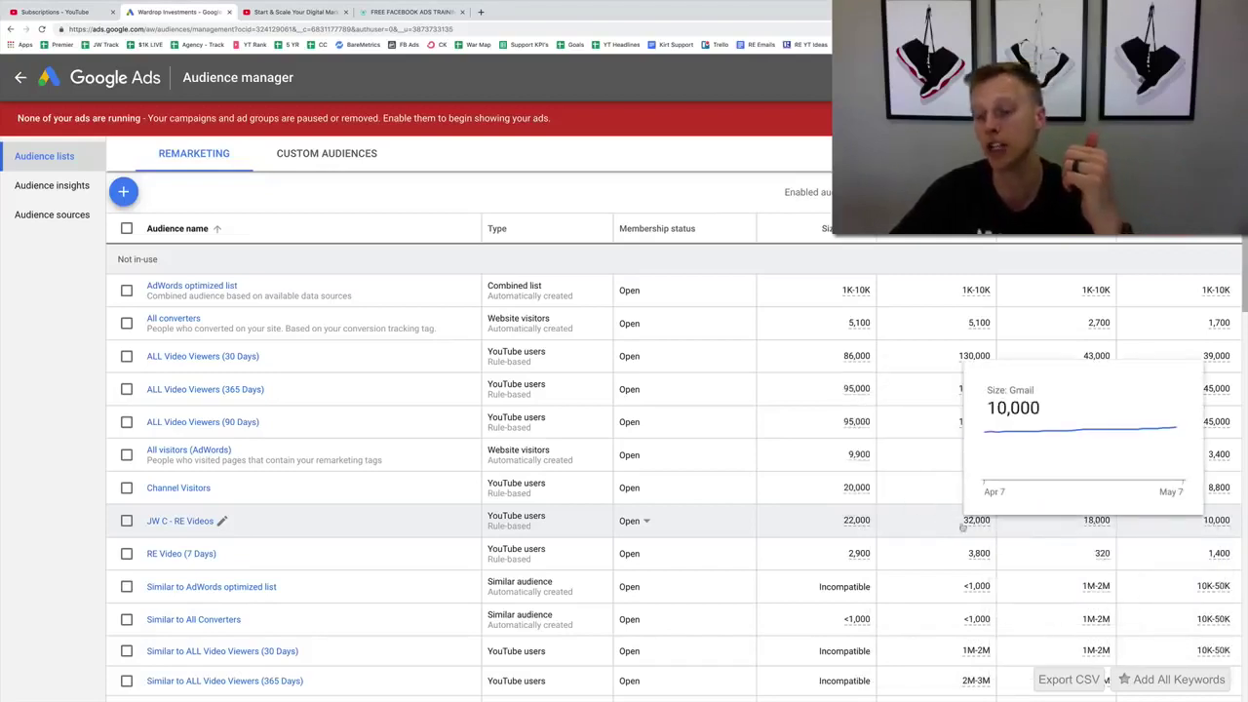